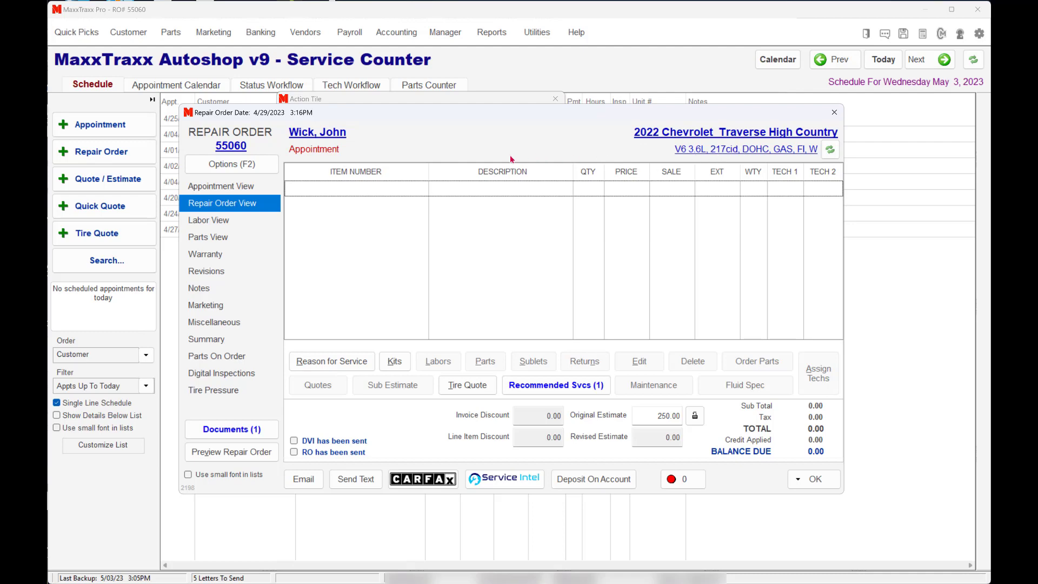
Step: Review the customer record and the vehicle information linked to the repair order, closing each one again
{"action": "left_click", "coordinate": [329, 137]}
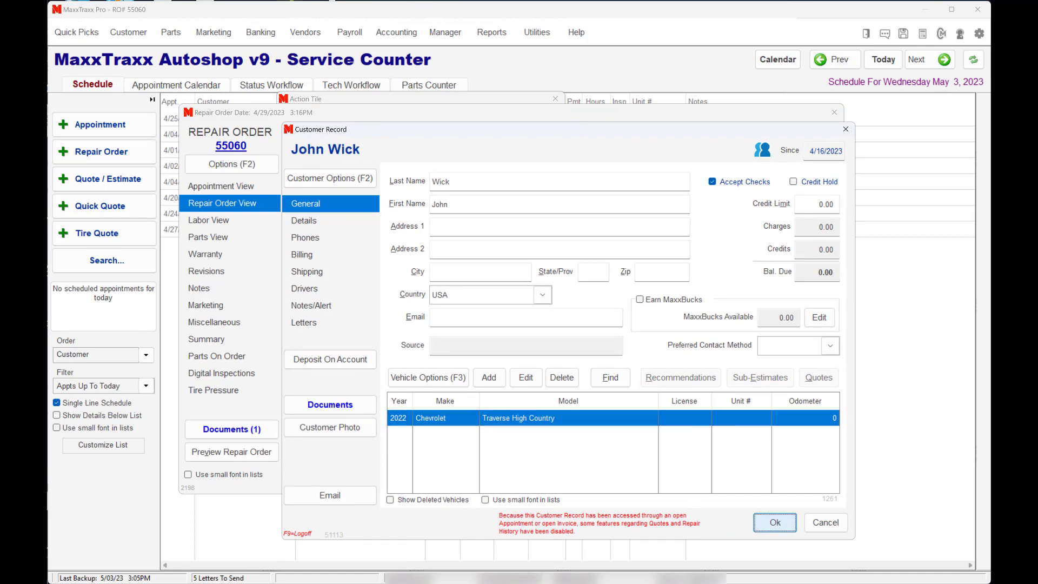
{"action": "left_click", "coordinate": [774, 523]}
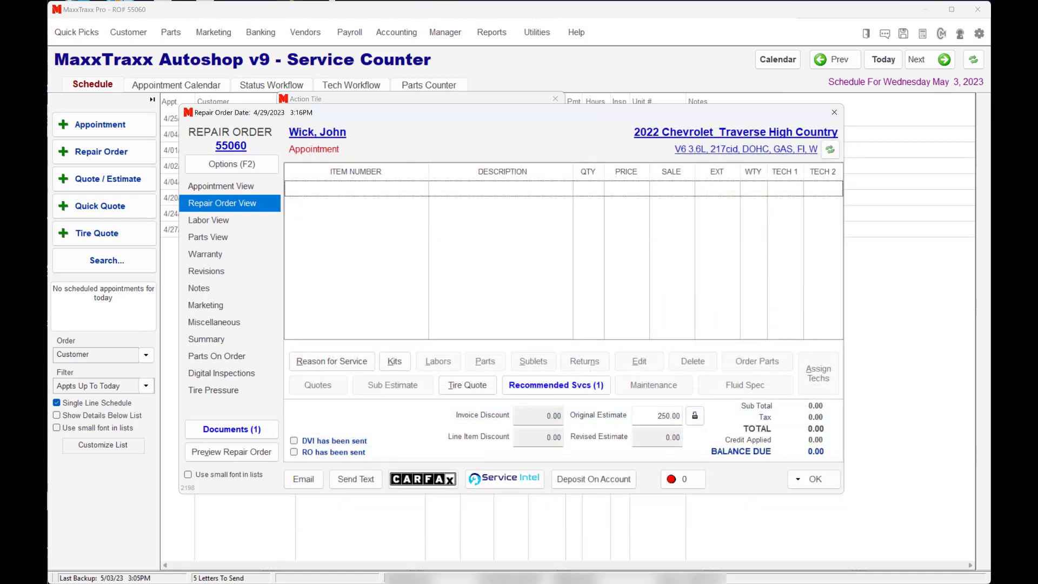
{"action": "left_click", "coordinate": [691, 142]}
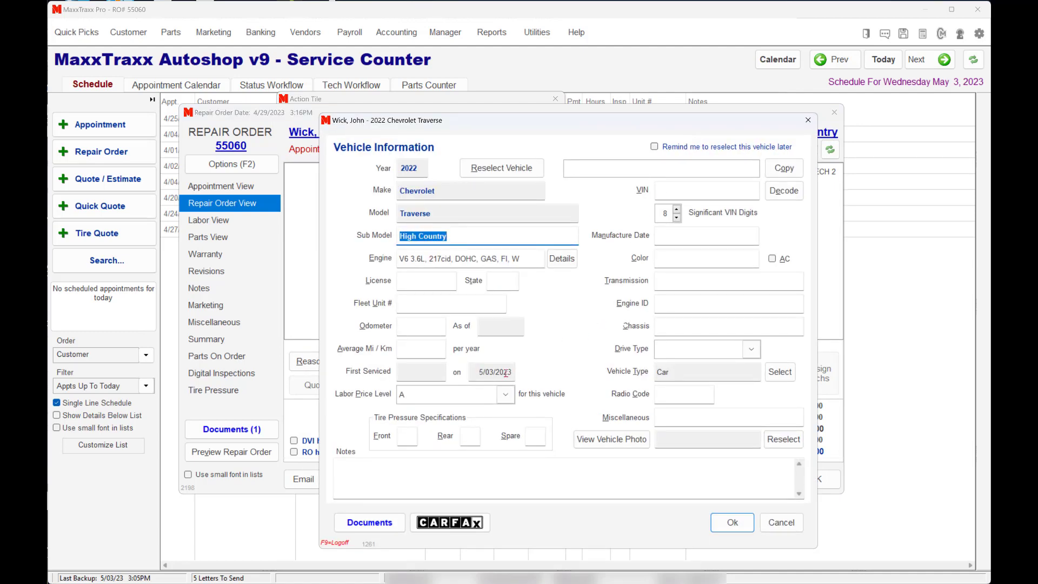
{"action": "left_click", "coordinate": [727, 530]}
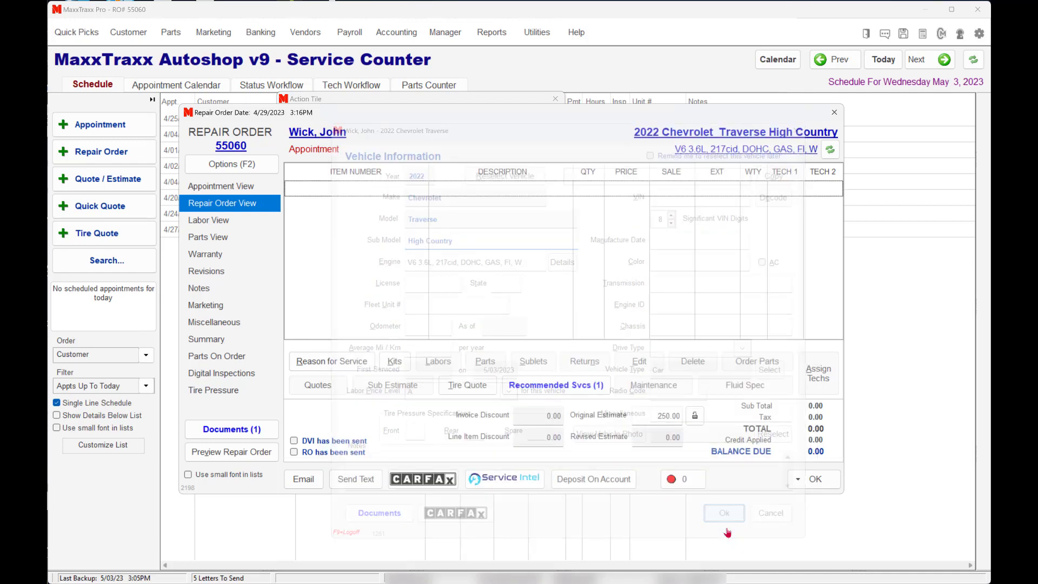
Step: Look through the repair order's warranty, notes, miscellaneous, parts on order and digital inspections views, and return to the repair order view
{"action": "left_click", "coordinate": [230, 254]}
{"action": "left_click", "coordinate": [231, 288]}
{"action": "left_click", "coordinate": [227, 322]}
{"action": "left_click", "coordinate": [225, 357]}
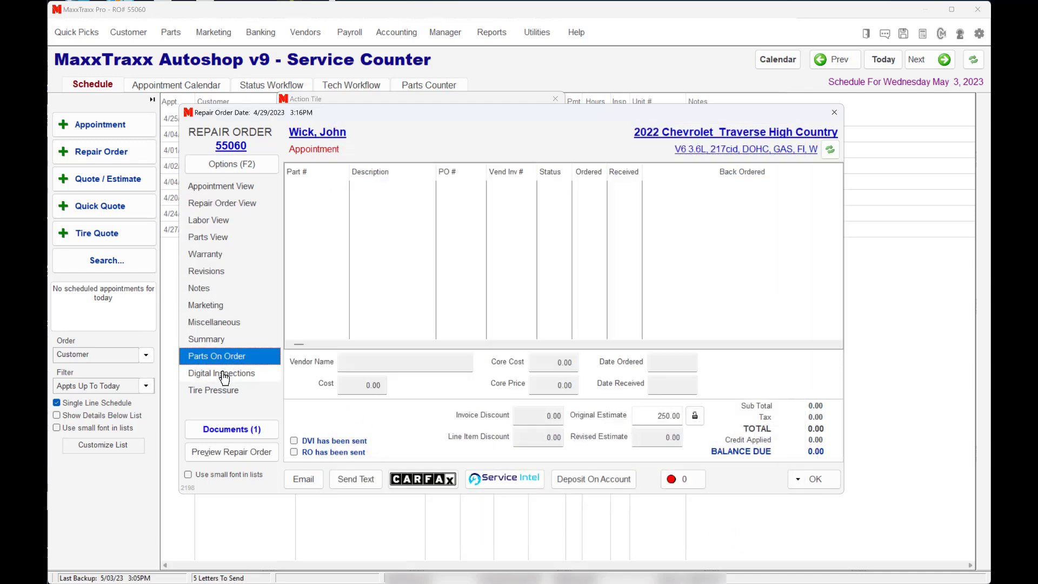
{"action": "left_click", "coordinate": [221, 373]}
{"action": "left_click", "coordinate": [223, 203]}
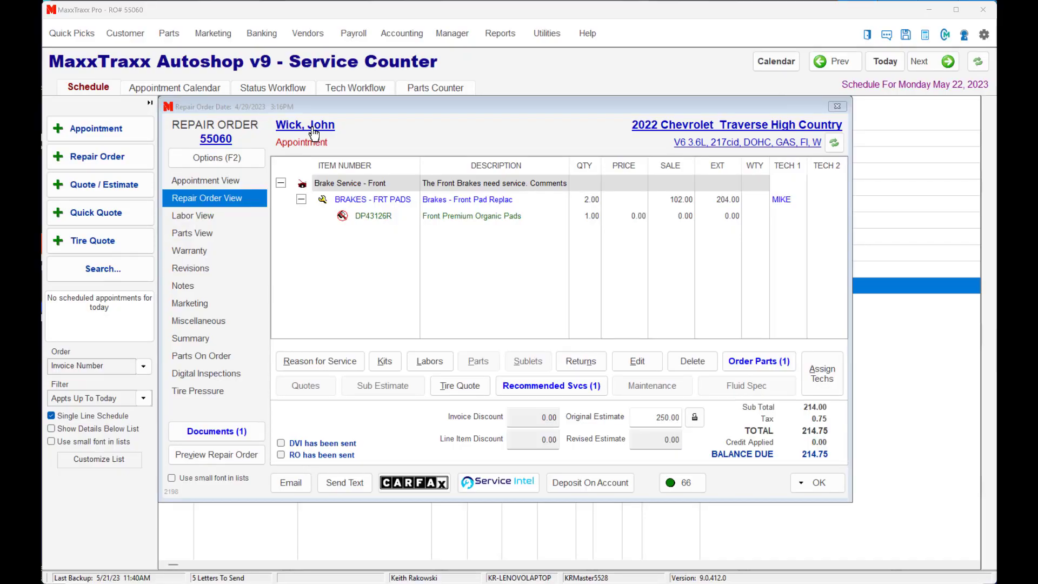
Step: Assign the special sales tax rate NT (Non Taxed) in the customer's record details and save the record
{"action": "left_click", "coordinate": [313, 129]}
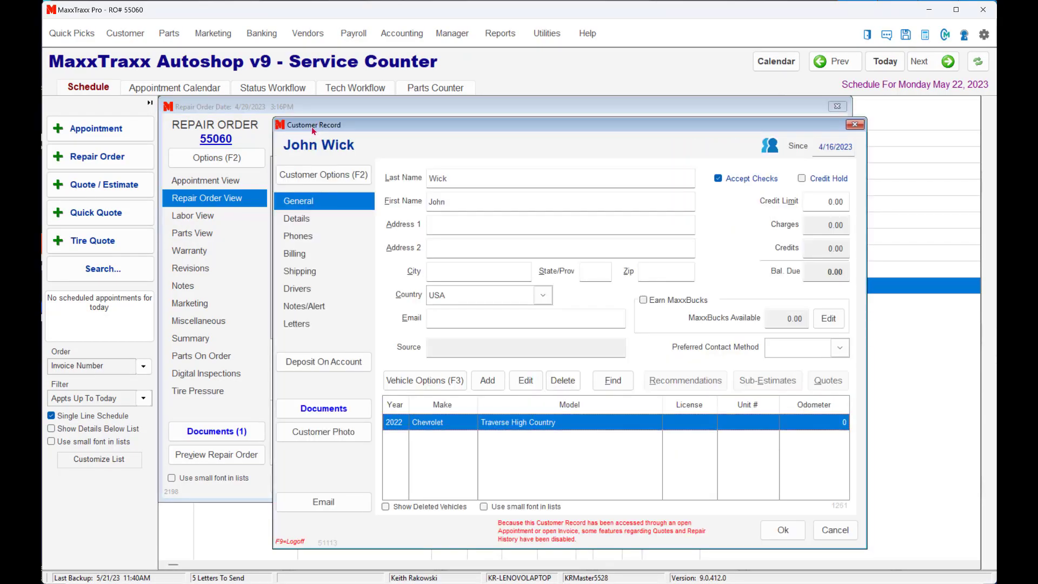
{"action": "left_click", "coordinate": [296, 218]}
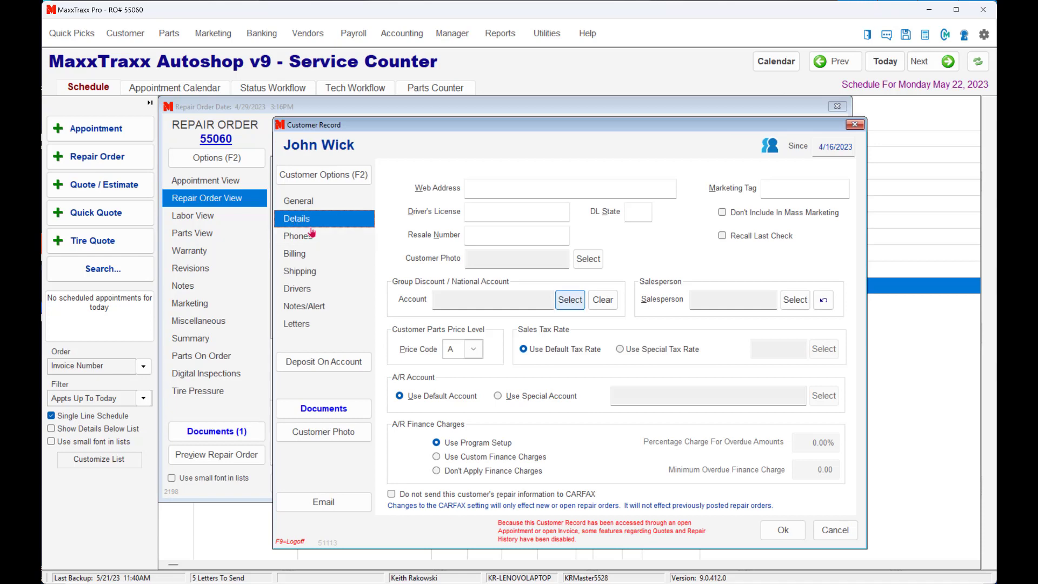
{"action": "left_click", "coordinate": [620, 351]}
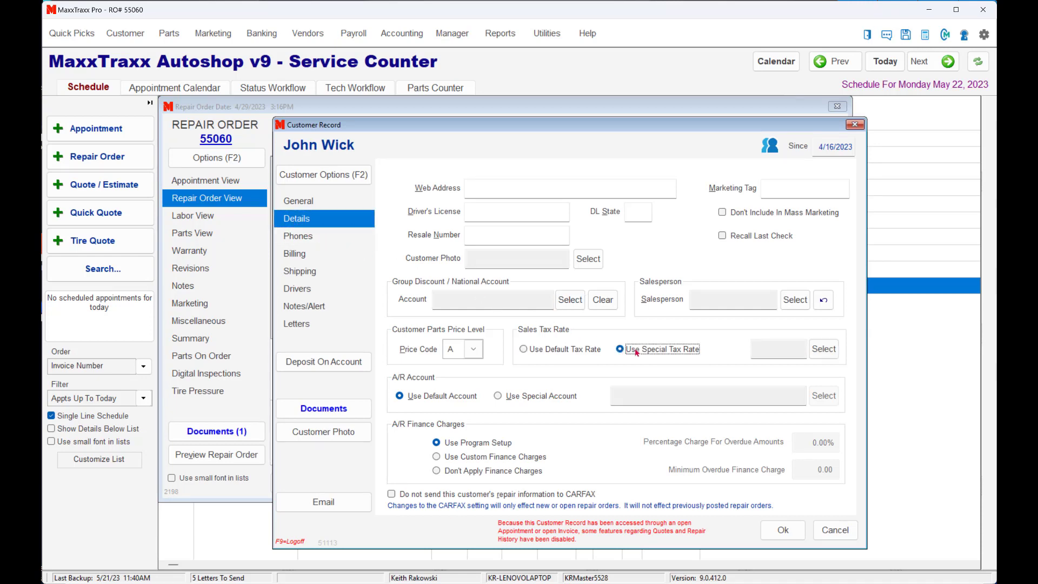
{"action": "left_click", "coordinate": [823, 349]}
{"action": "left_click", "coordinate": [474, 241]}
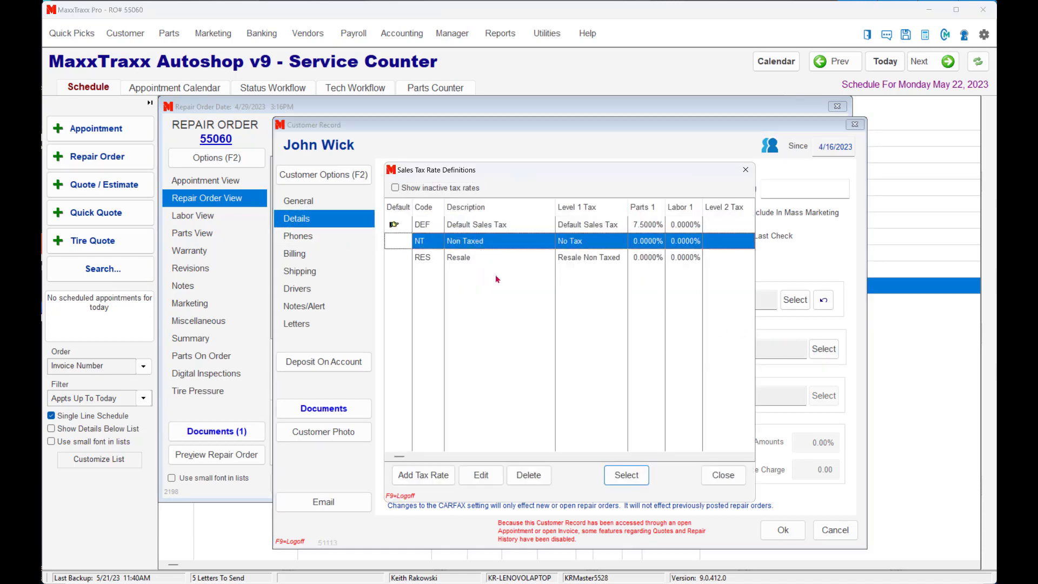
{"action": "left_click", "coordinate": [619, 477]}
{"action": "left_click", "coordinate": [779, 530]}
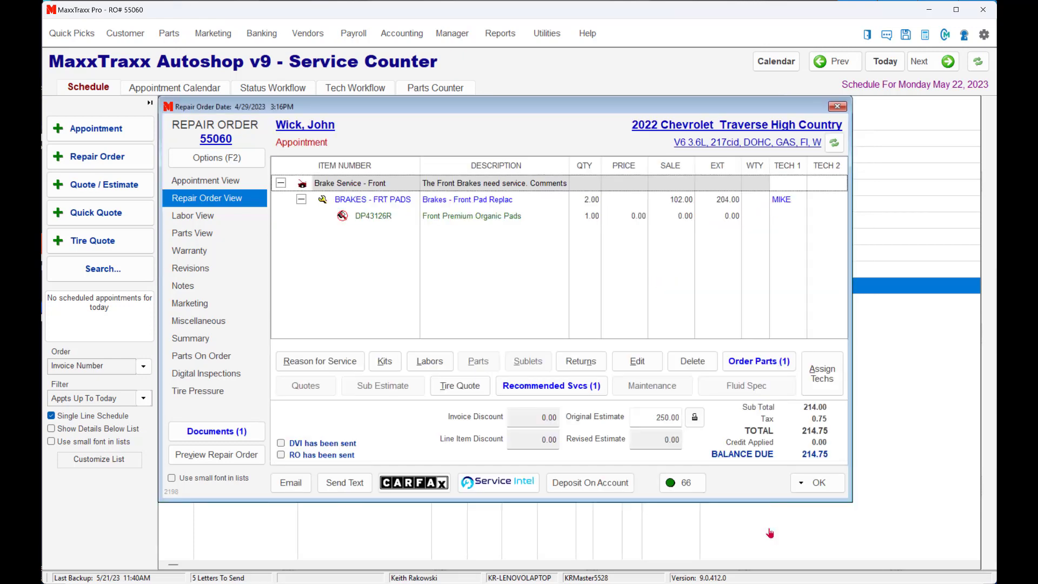
Step: Set the tax code of this repair order to NT (Non Taxed) in its miscellaneous details
{"action": "left_click", "coordinate": [211, 323]}
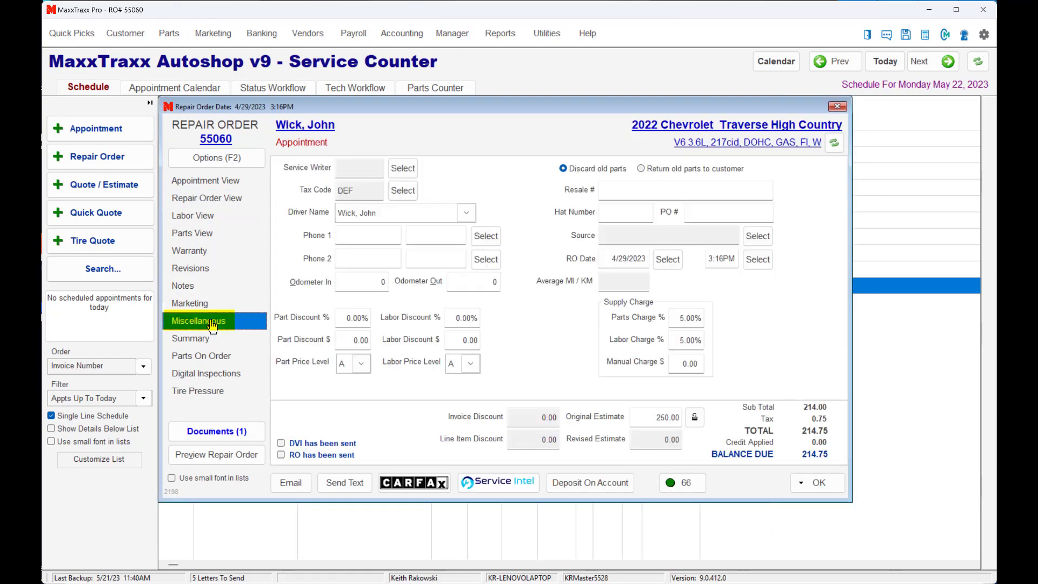
{"action": "left_click", "coordinate": [402, 192]}
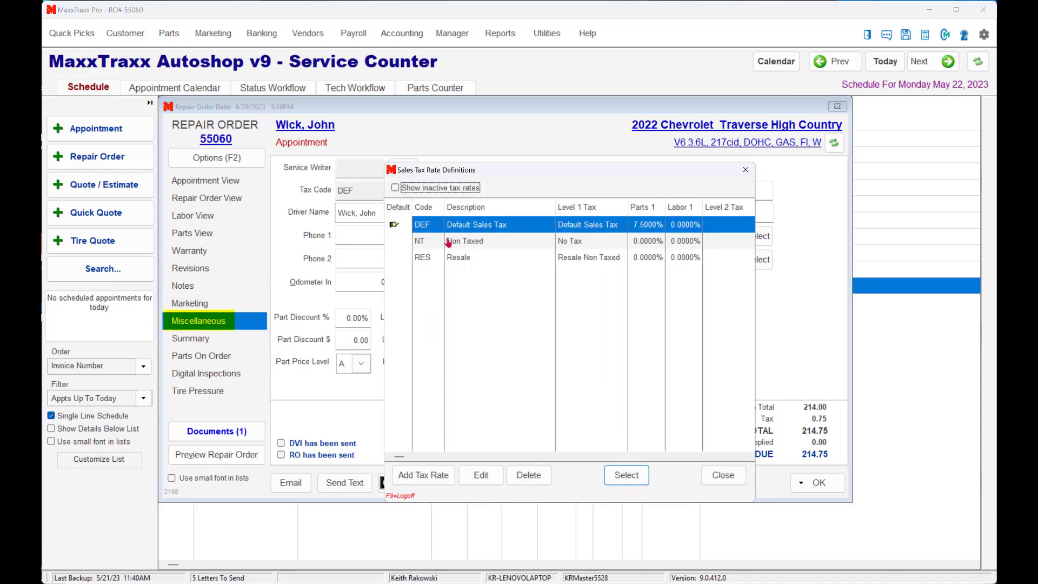
{"action": "left_click", "coordinate": [475, 247]}
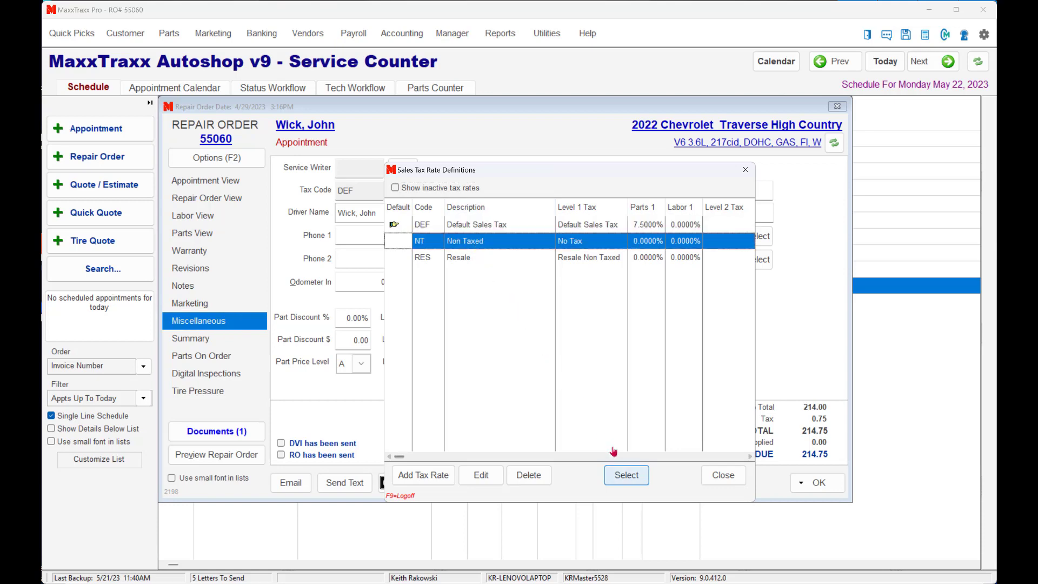
{"action": "left_click", "coordinate": [624, 475]}
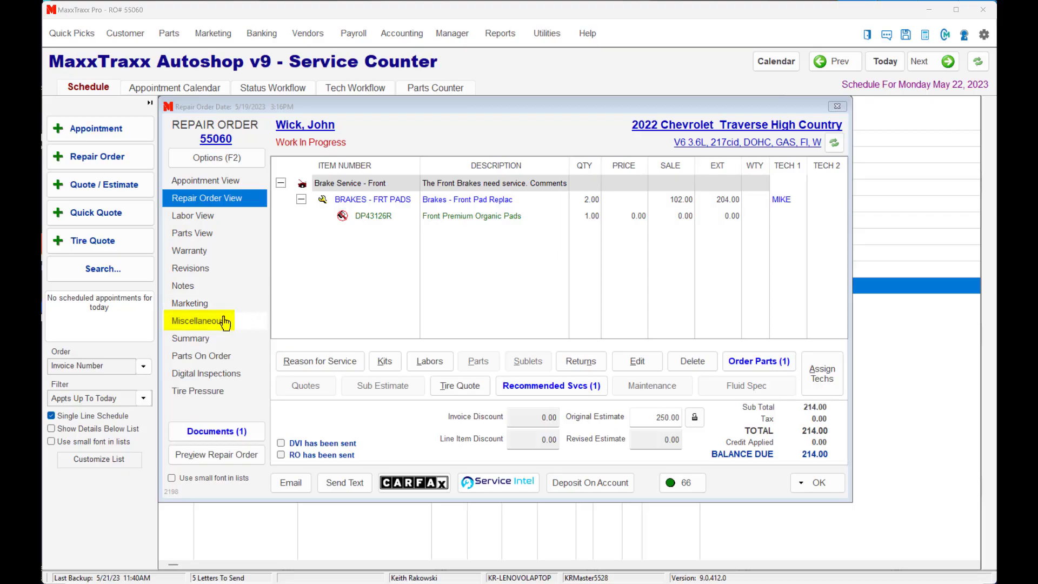
Step: Check the odometer in and out readings in the repair order's miscellaneous details and the mileage data in the vehicle record
{"action": "left_click", "coordinate": [214, 325]}
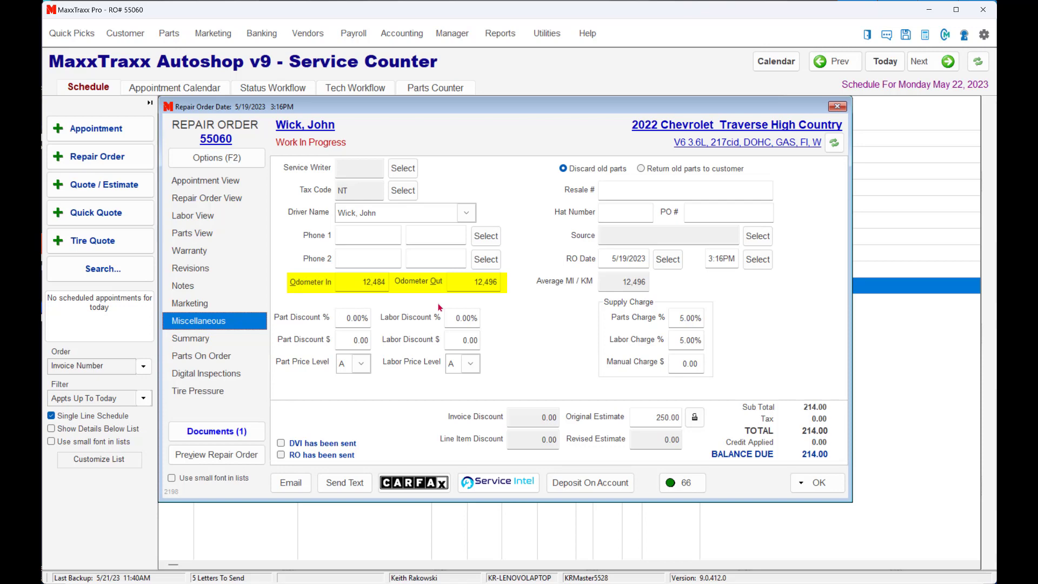
{"action": "left_click", "coordinate": [674, 135]}
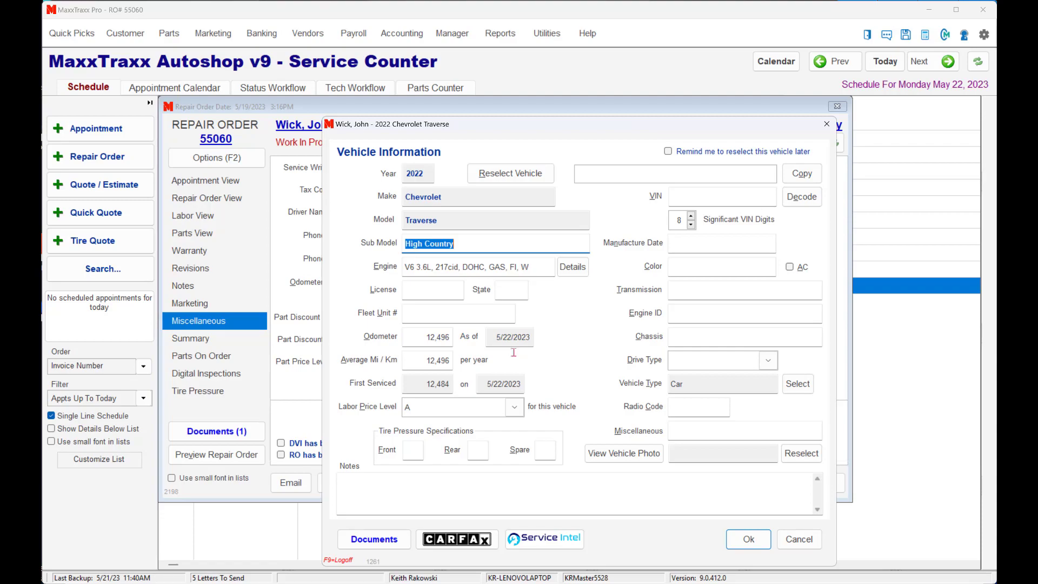
{"action": "left_click", "coordinate": [748, 539]}
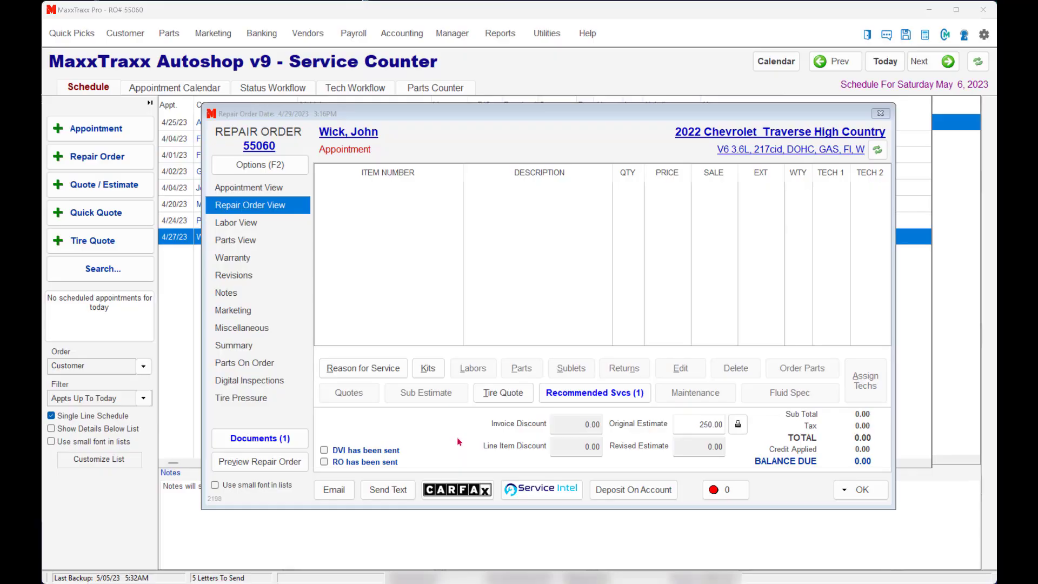
Step: Start adding a Request for Service as the reason for service on the empty repair order
{"action": "left_click", "coordinate": [393, 374]}
{"action": "left_click", "coordinate": [394, 374]}
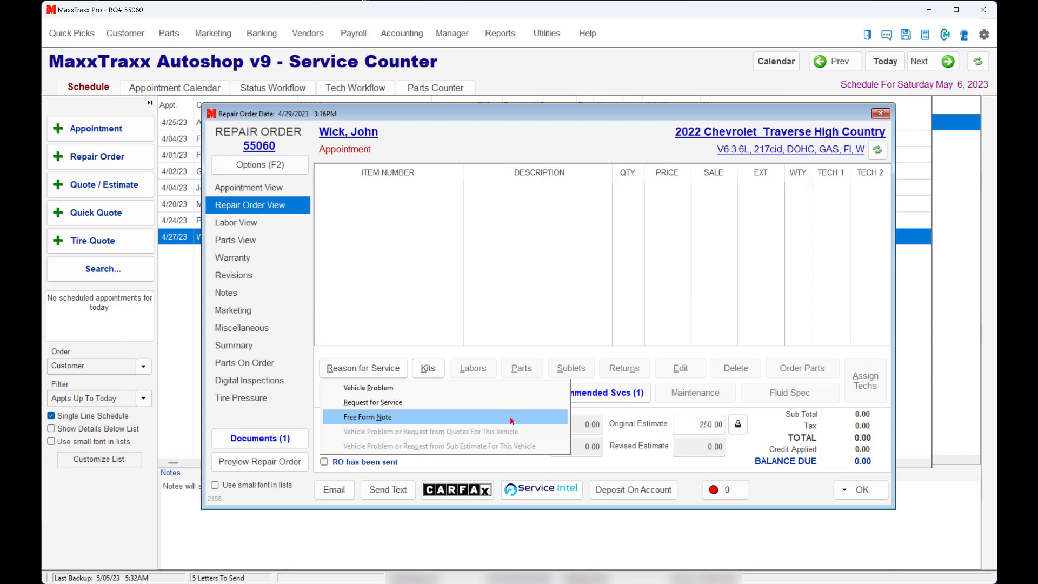
{"action": "left_click", "coordinate": [443, 407]}
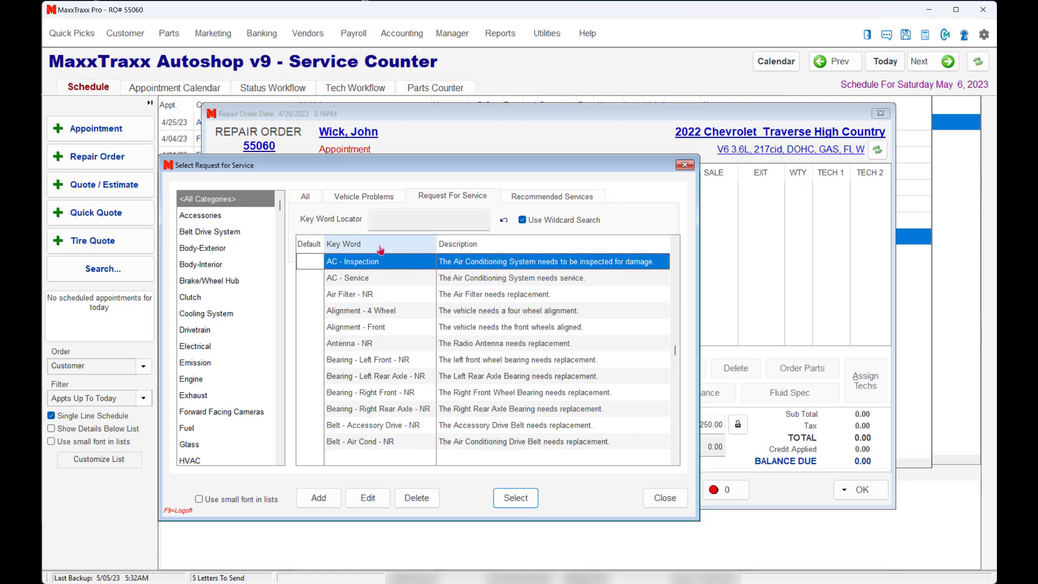
Step: Examine the service request key words and compare the Vehicle Problems, Recommended Services and Request For Service lists
{"action": "left_click", "coordinate": [367, 278]}
{"action": "left_click", "coordinate": [368, 297]}
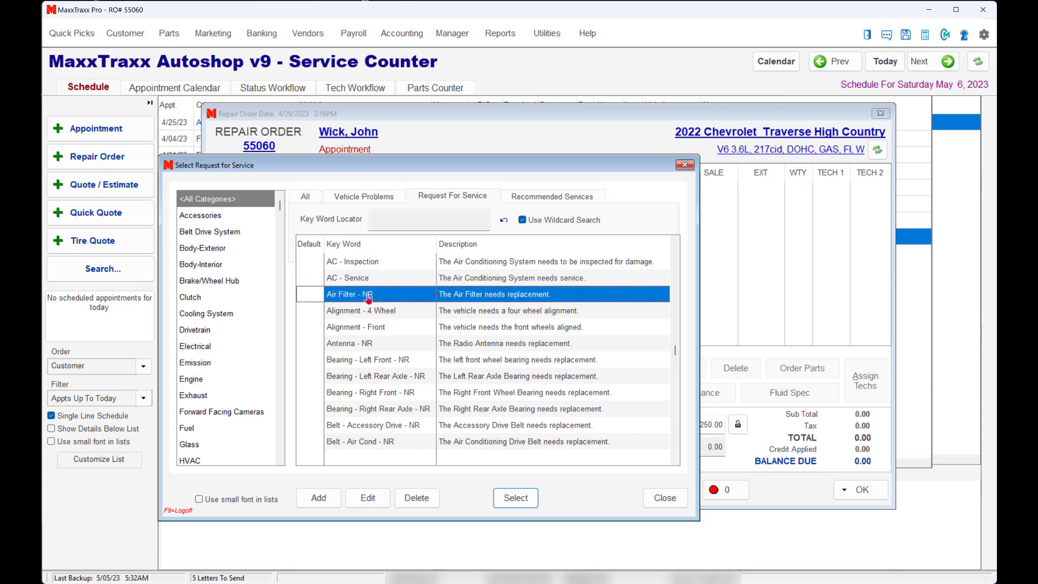
{"action": "left_click", "coordinate": [367, 311]}
{"action": "left_click", "coordinate": [366, 344]}
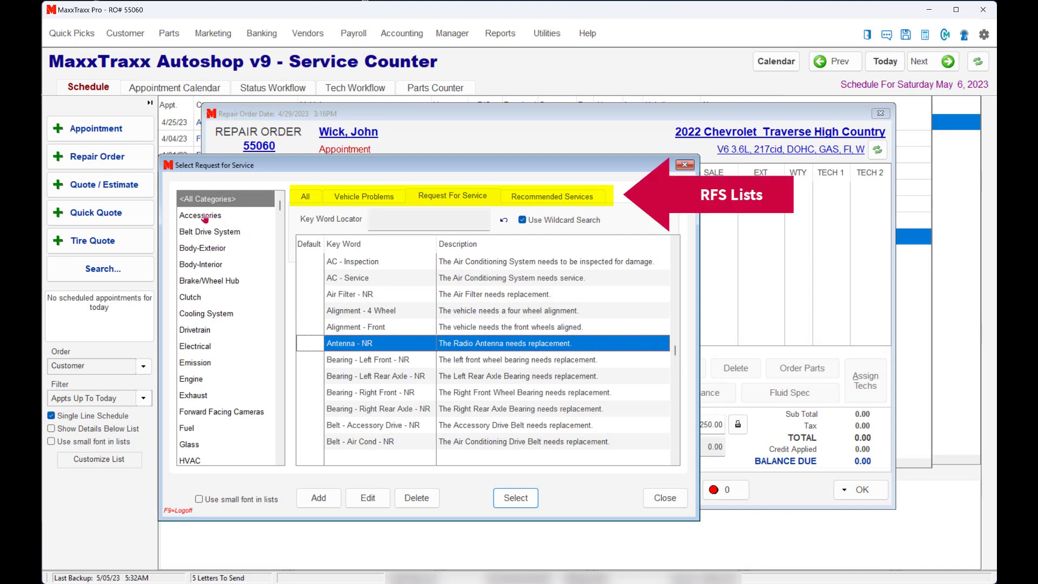
{"action": "left_click", "coordinate": [359, 201]}
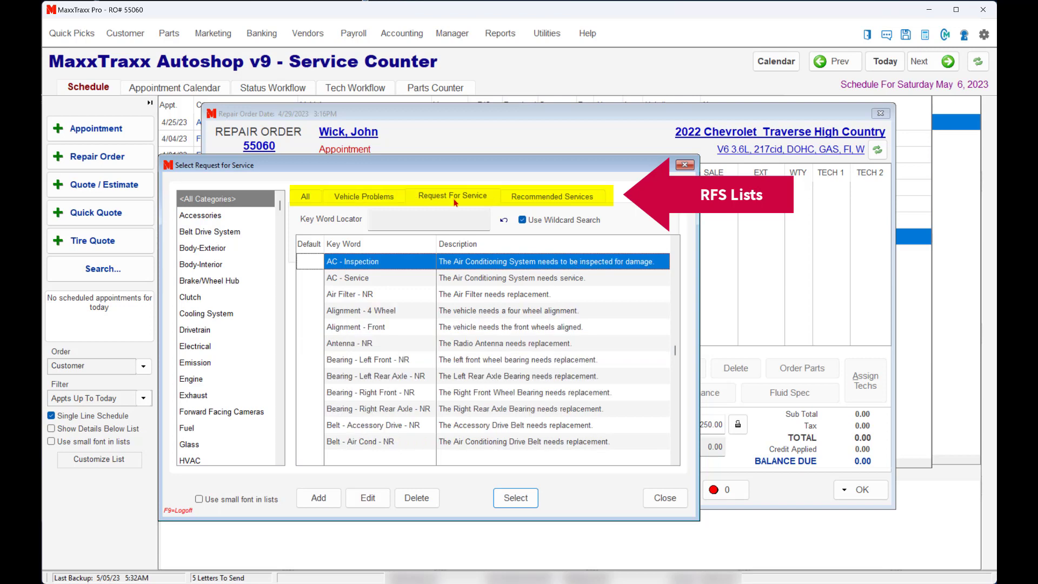
{"action": "left_click", "coordinate": [523, 199]}
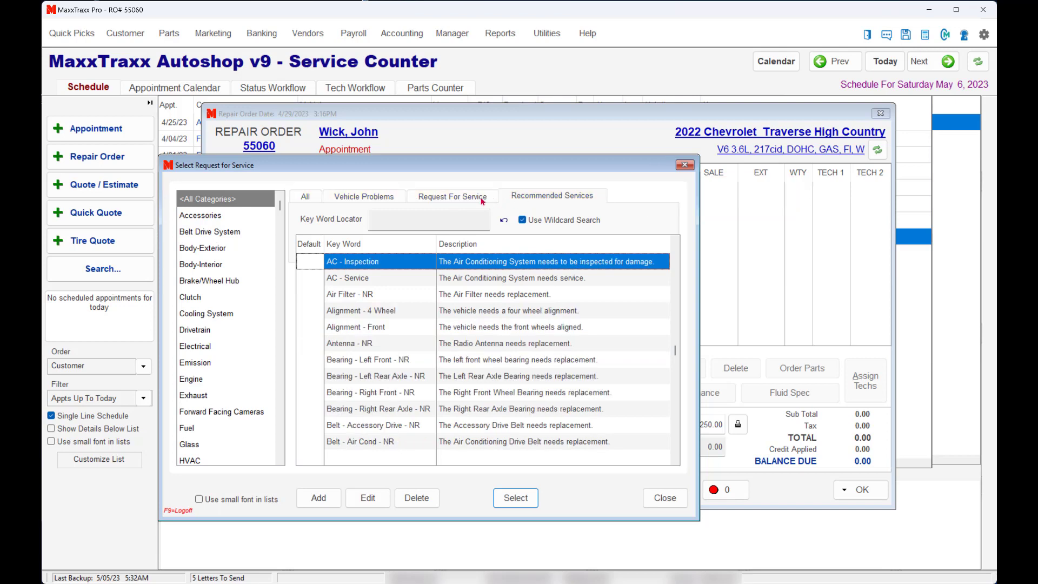
{"action": "left_click", "coordinate": [458, 200]}
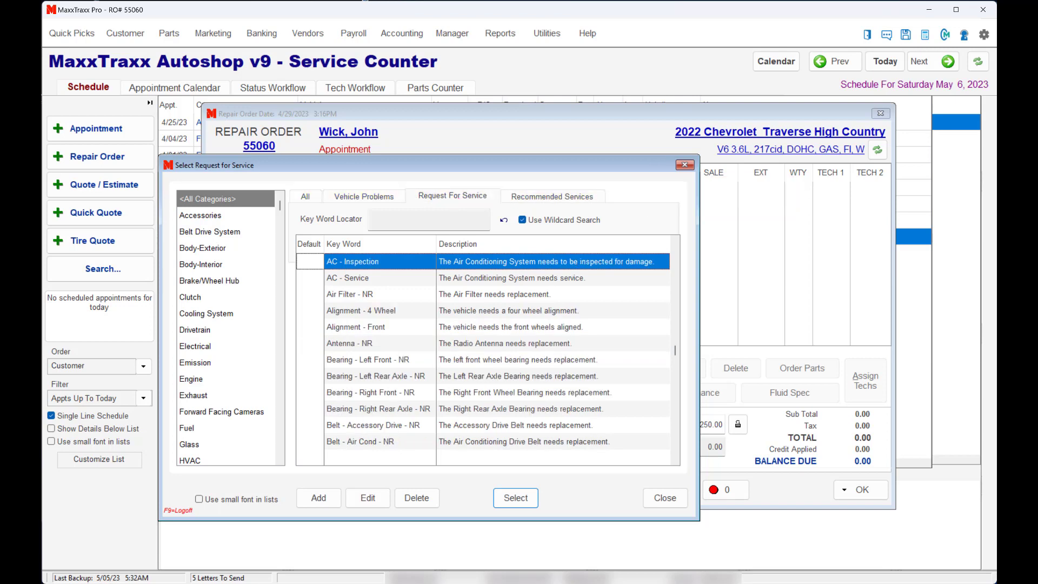
Step: Browse the service request categories from Accessories through Cooling System, including the cooling system's vehicle problems and service requests
{"action": "left_click", "coordinate": [220, 216]}
{"action": "left_click", "coordinate": [216, 232]}
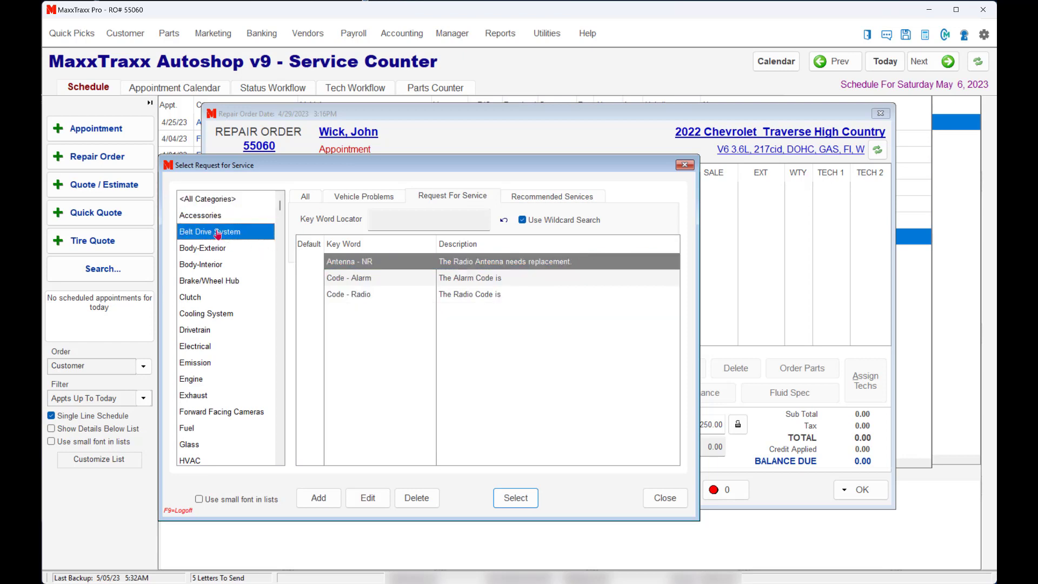
{"action": "left_click", "coordinate": [214, 248]}
{"action": "left_click", "coordinate": [213, 266]}
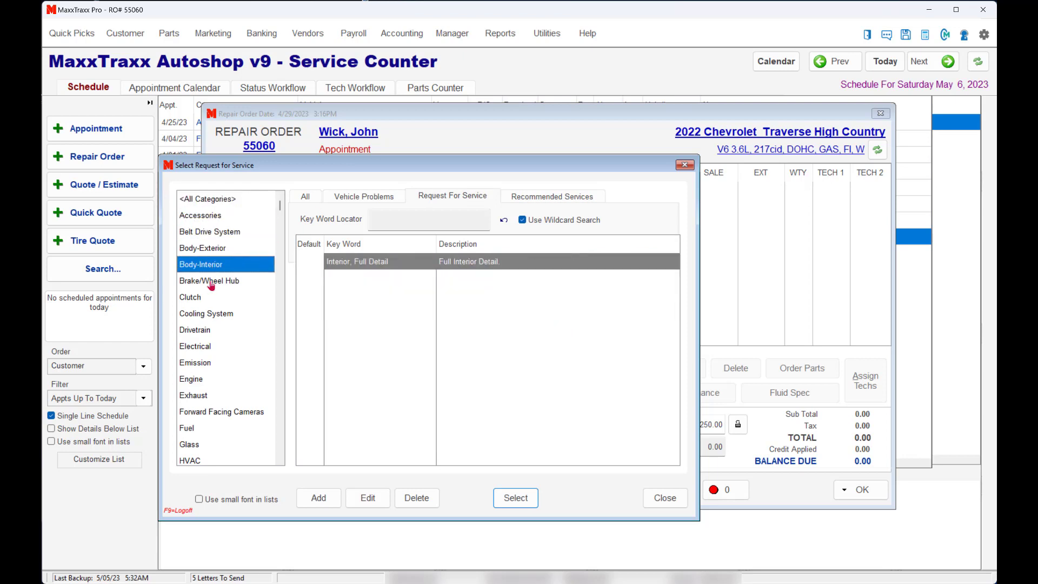
{"action": "left_click", "coordinate": [210, 283]}
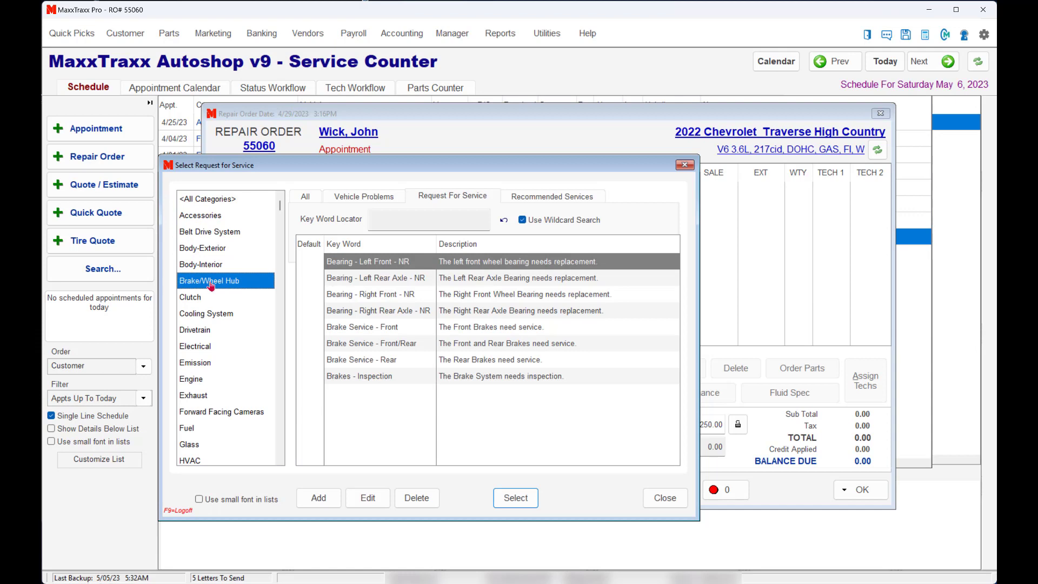
{"action": "left_click", "coordinate": [208, 299]}
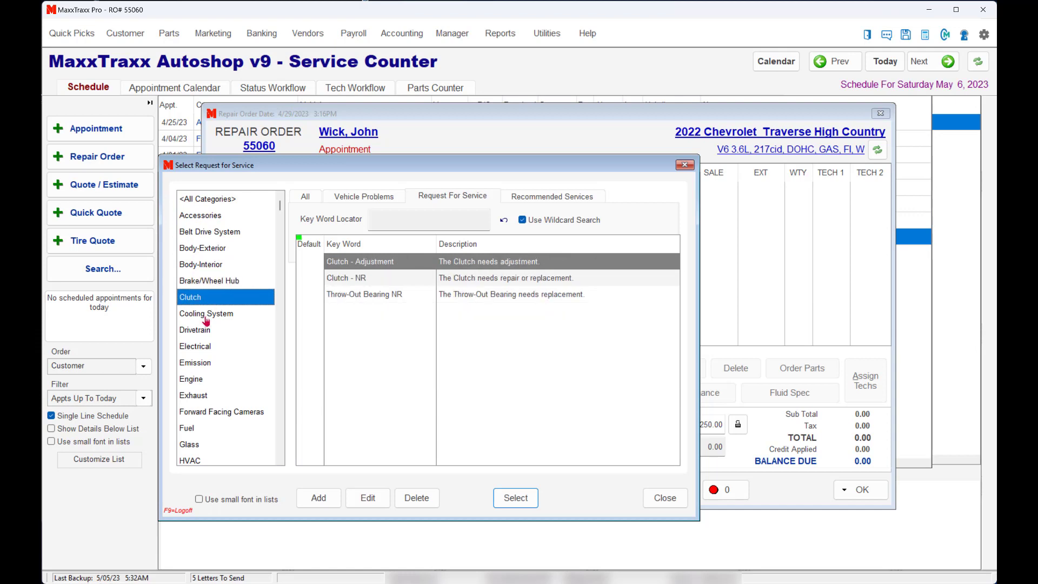
{"action": "left_click", "coordinate": [206, 318]}
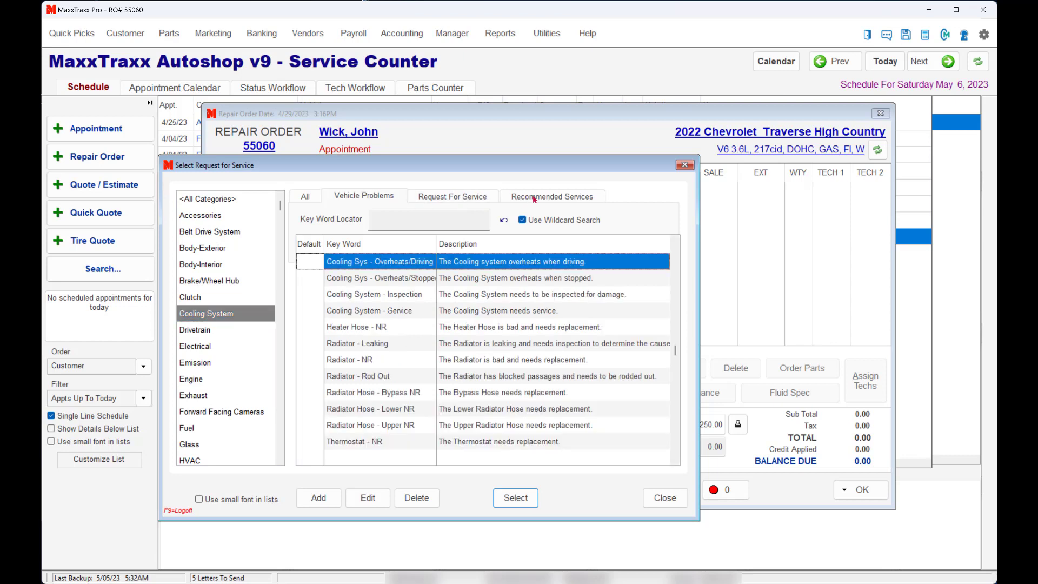
{"action": "left_click", "coordinate": [490, 198]}
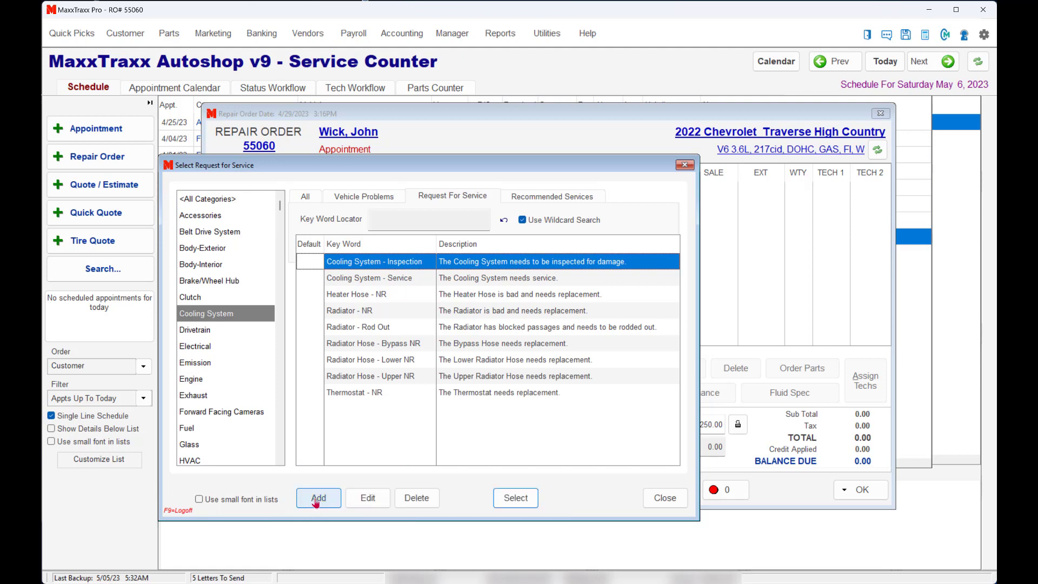
Step: Add the Brake/Wheel Hub request "Brake Service - Front" to the repair order, append "Comments" to its printed description, and close the order
{"action": "left_click", "coordinate": [226, 285]}
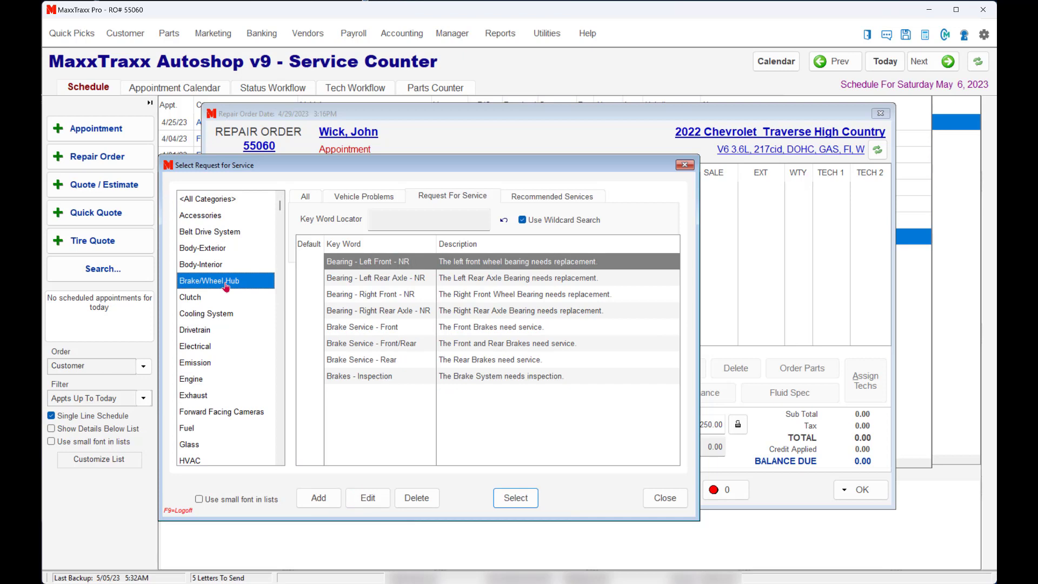
{"action": "left_click", "coordinate": [377, 327]}
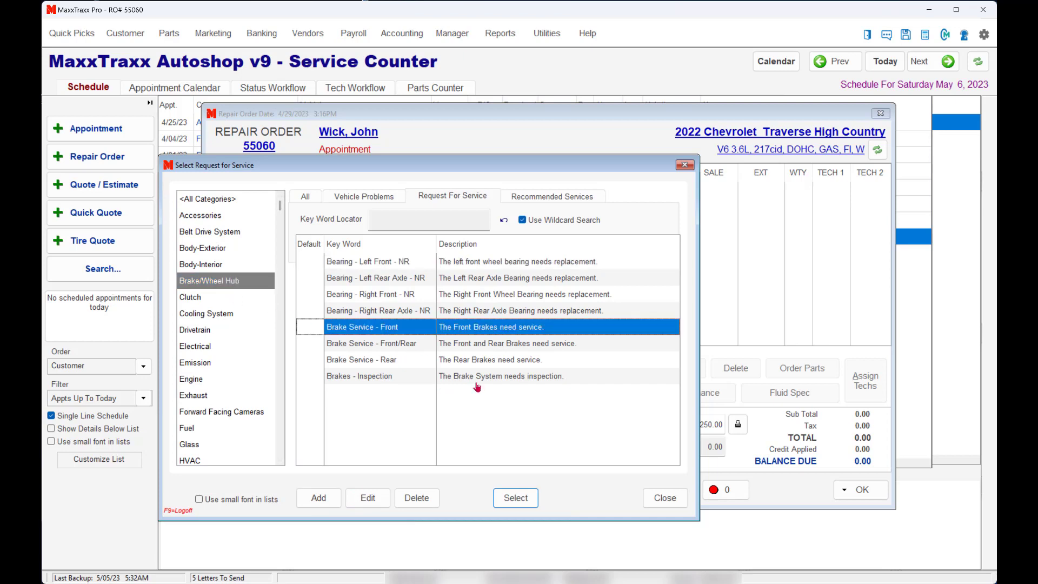
{"action": "left_click", "coordinate": [509, 498]}
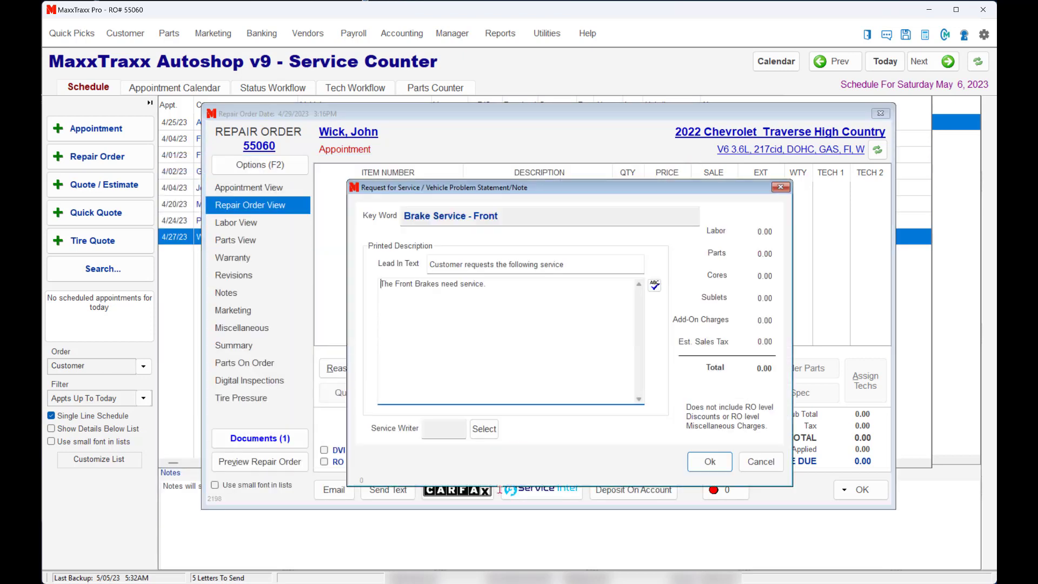
{"action": "left_click", "coordinate": [551, 290]}
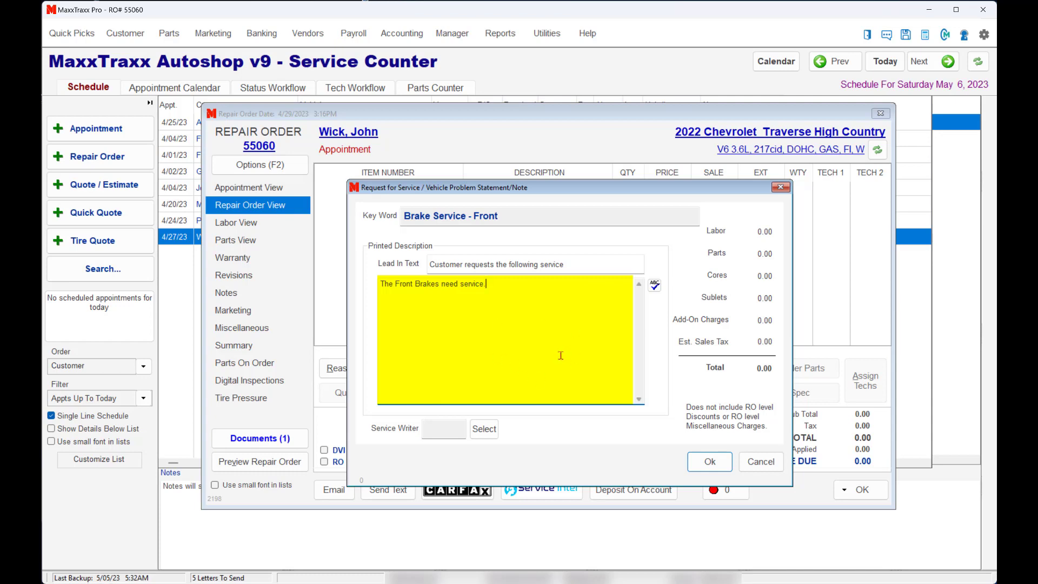
{"action": "type", "text": "Comments"}
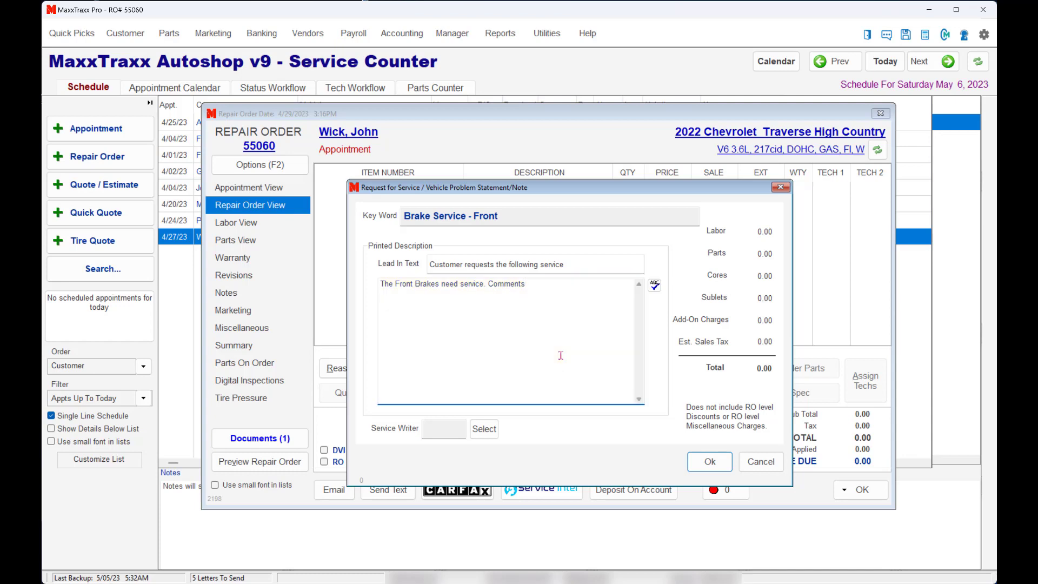
{"action": "left_click", "coordinate": [708, 462]}
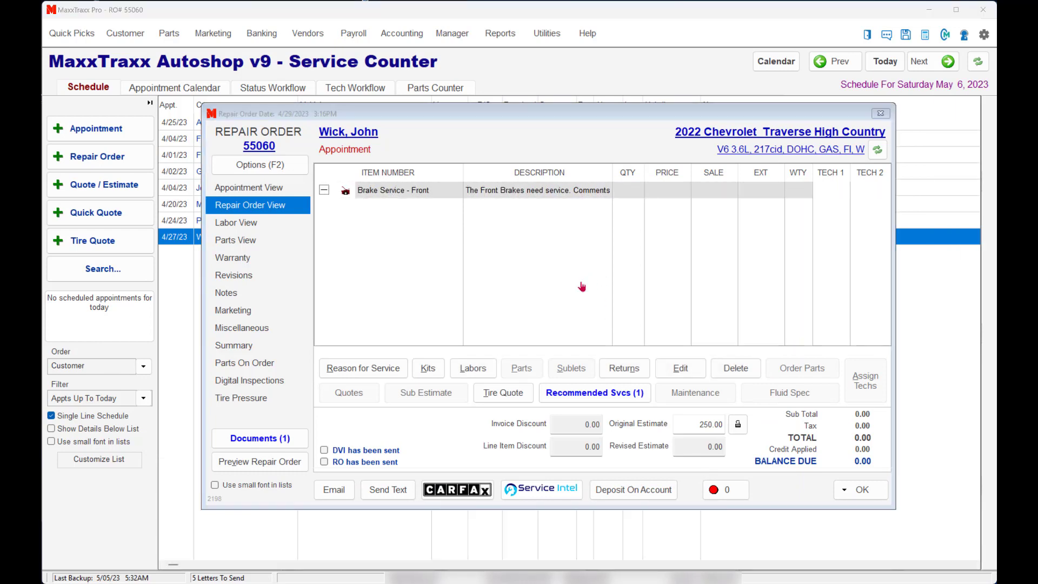
{"action": "left_click", "coordinate": [861, 490]}
{"action": "left_click", "coordinate": [859, 493]}
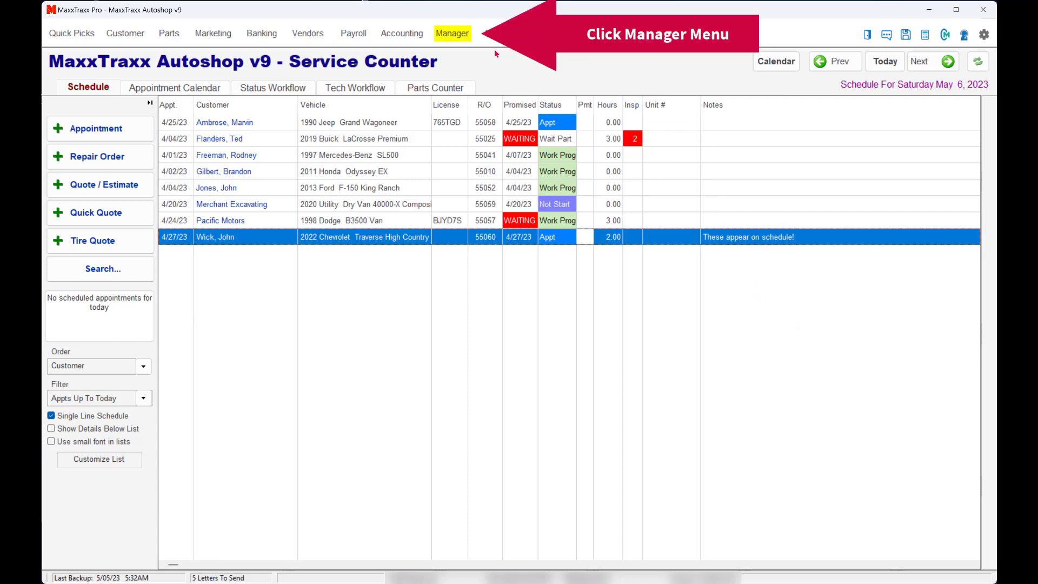
Step: View the predefined Reason For Service list where vehicle problems, requests and recommendations are maintained, and close it
{"action": "left_click", "coordinate": [457, 37]}
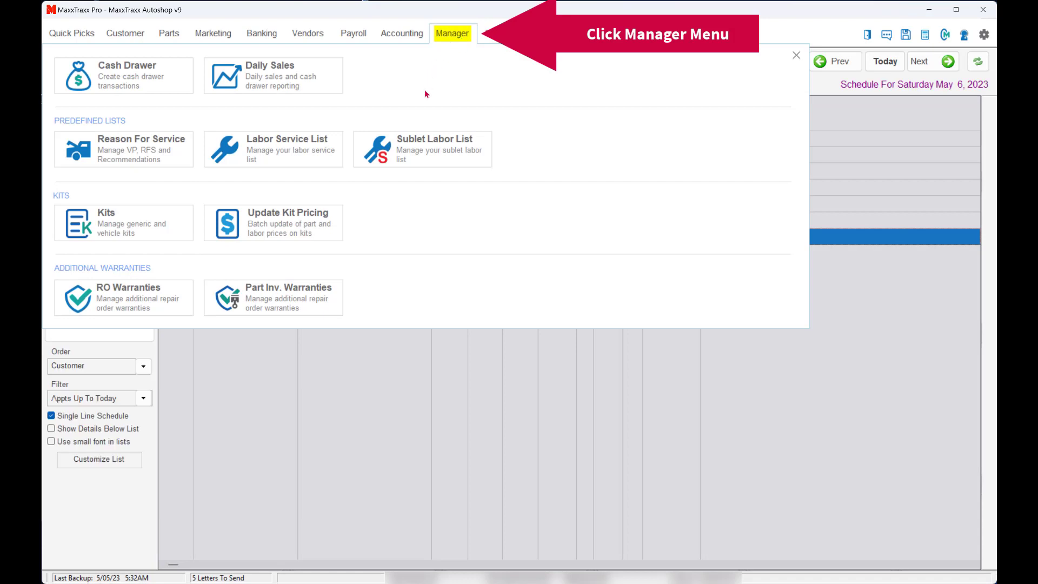
{"action": "left_click", "coordinate": [156, 155]}
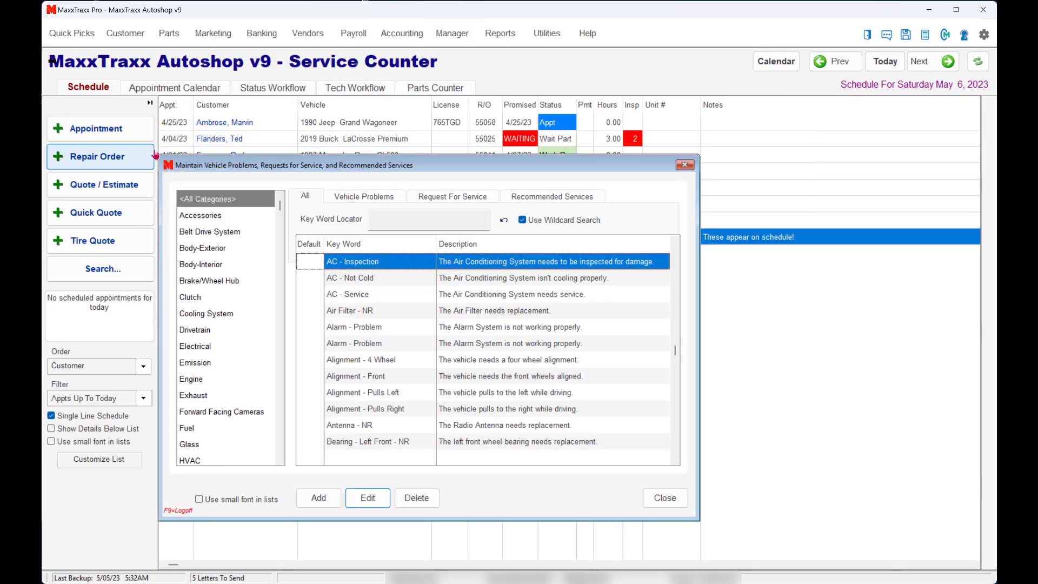
{"action": "left_click", "coordinate": [655, 498]}
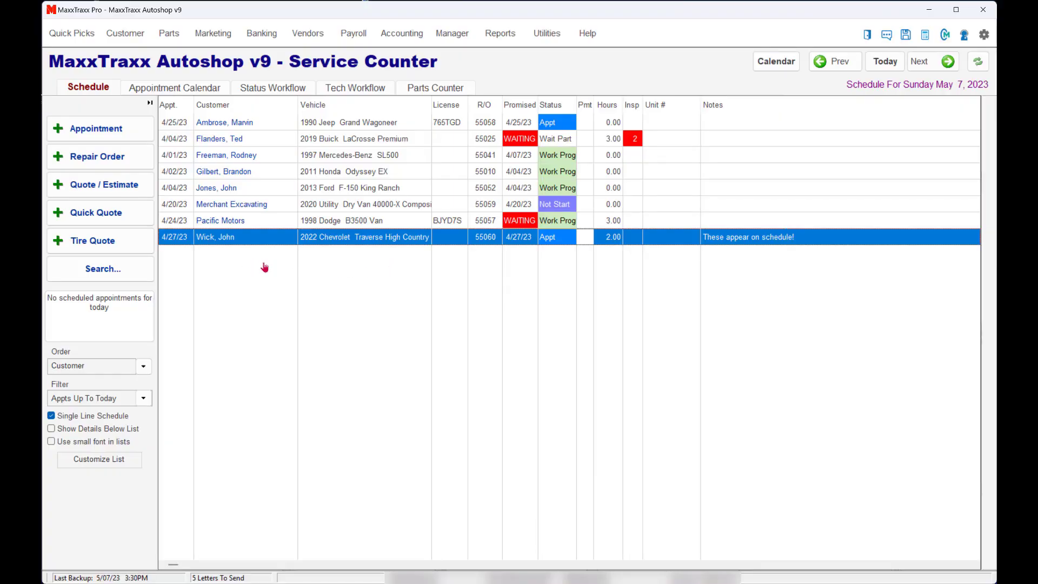
Step: Reopen the 2022 Chevrolet Traverse repair order, passing the starting mileage request, and open the predefined labor service list for the front brake request
{"action": "double_click", "coordinate": [331, 240]}
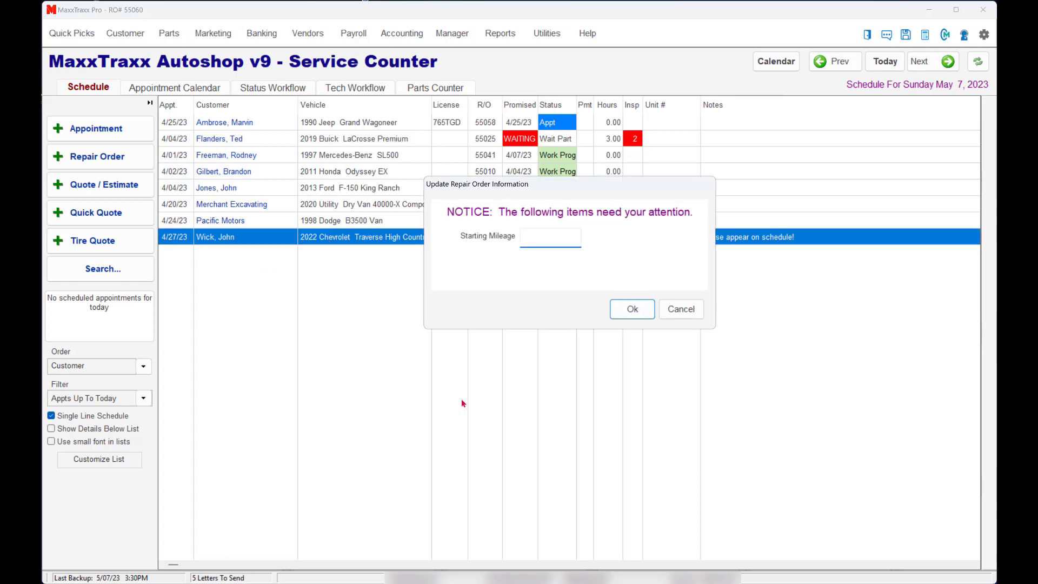
{"action": "left_click", "coordinate": [612, 313]}
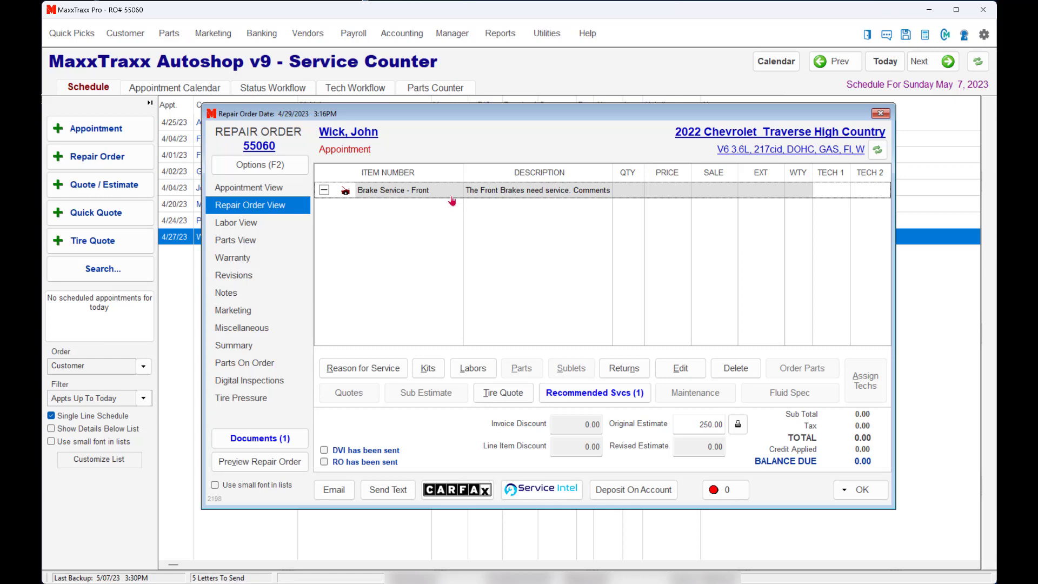
{"action": "left_click", "coordinate": [483, 371]}
{"action": "left_click", "coordinate": [472, 369]}
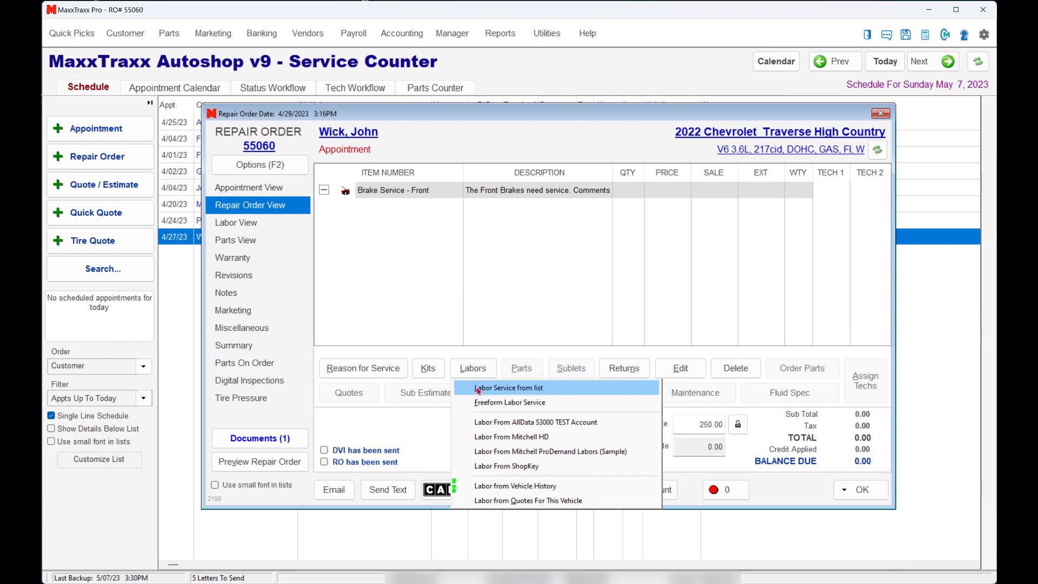
{"action": "left_click", "coordinate": [478, 389]}
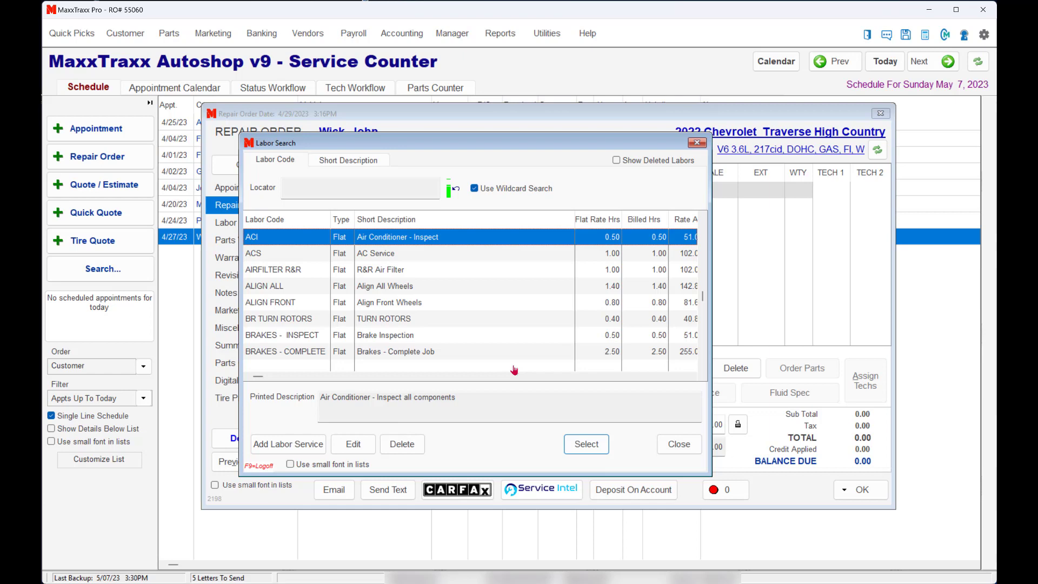
{"action": "left_click", "coordinate": [309, 453]}
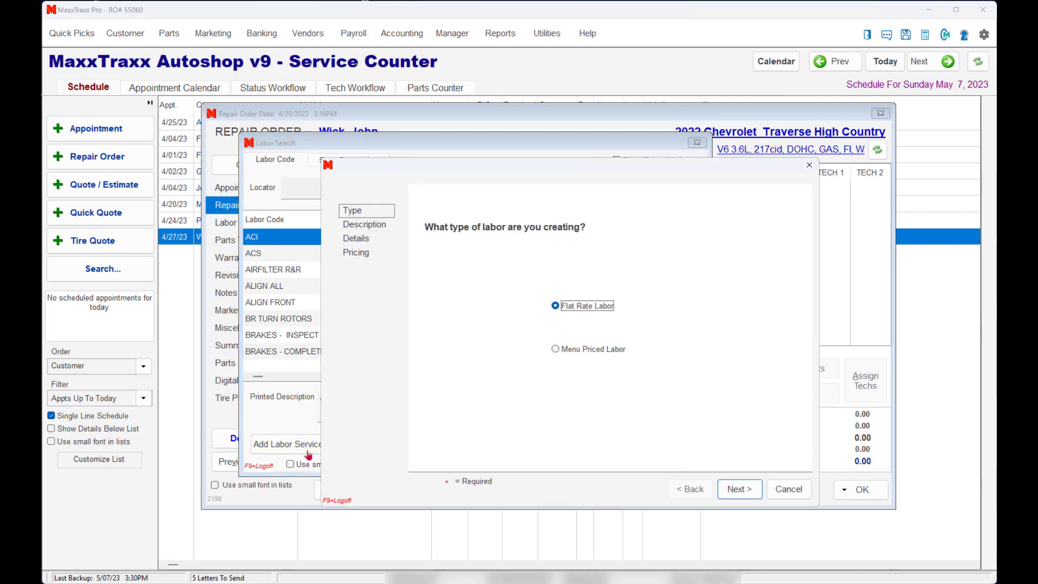
{"action": "left_click", "coordinate": [789, 489]}
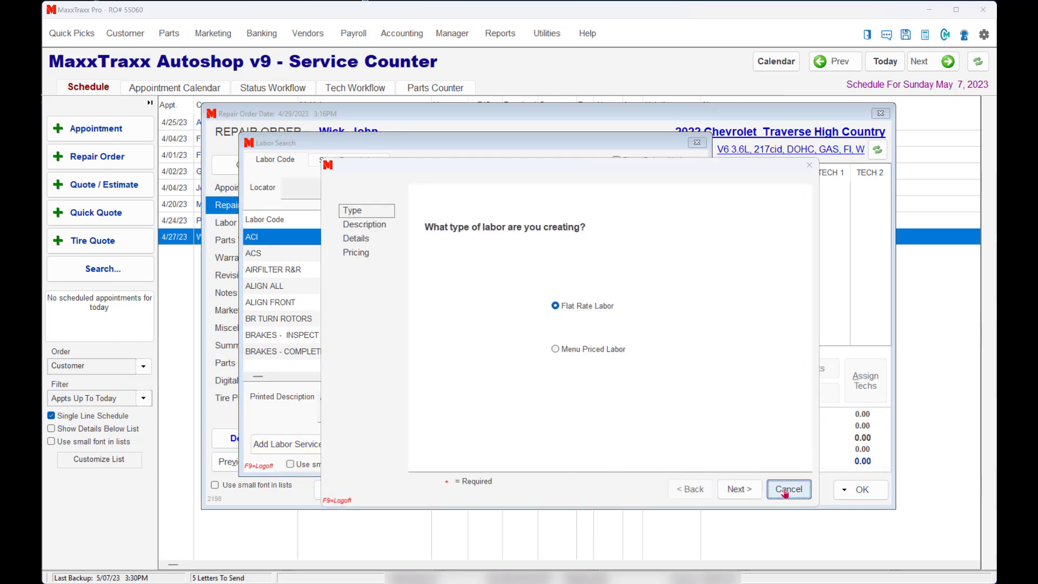
{"action": "left_click", "coordinate": [552, 363]}
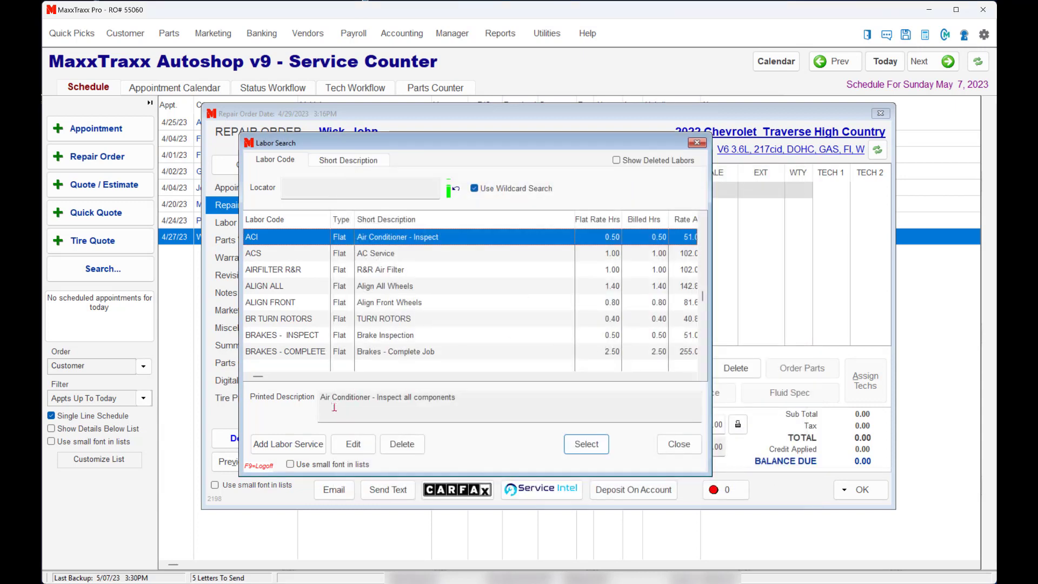
Step: Search the labor codes for "brakes" and add BRAKES - FRT PADS to the front brake service request
{"action": "type", "text": "brakes"}
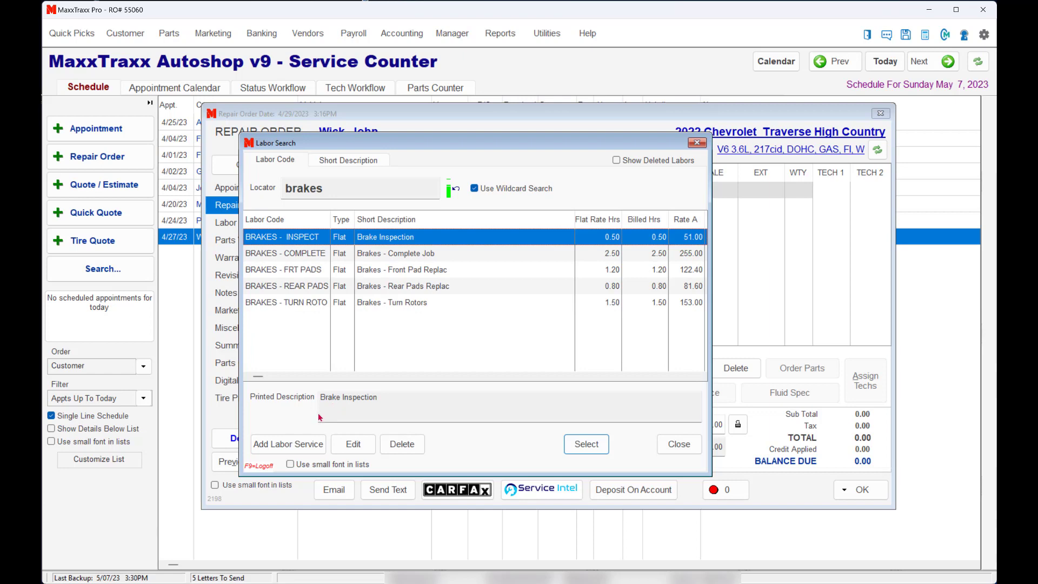
{"action": "left_click", "coordinate": [314, 270]}
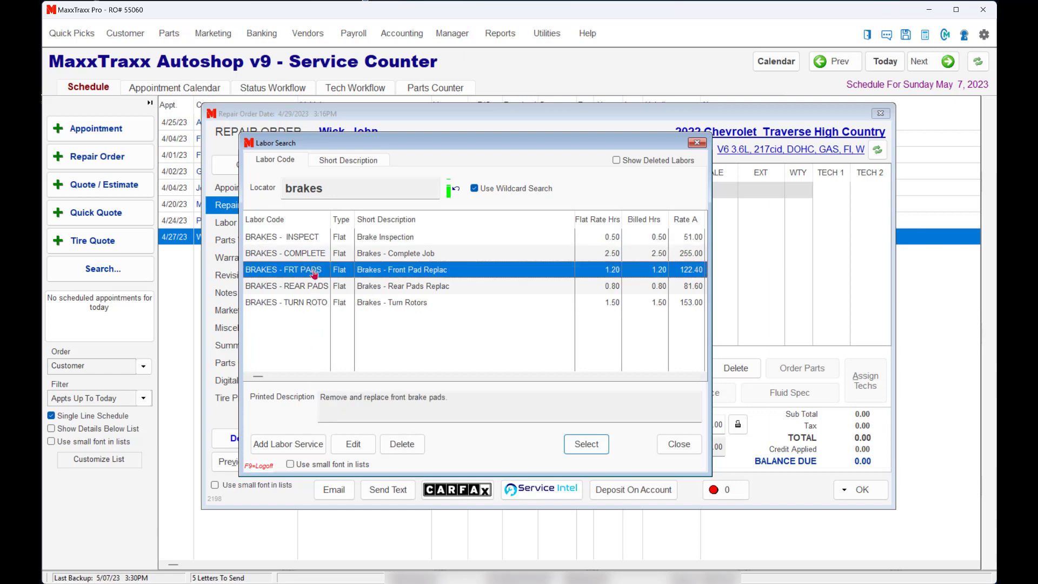
{"action": "left_click", "coordinate": [594, 448]}
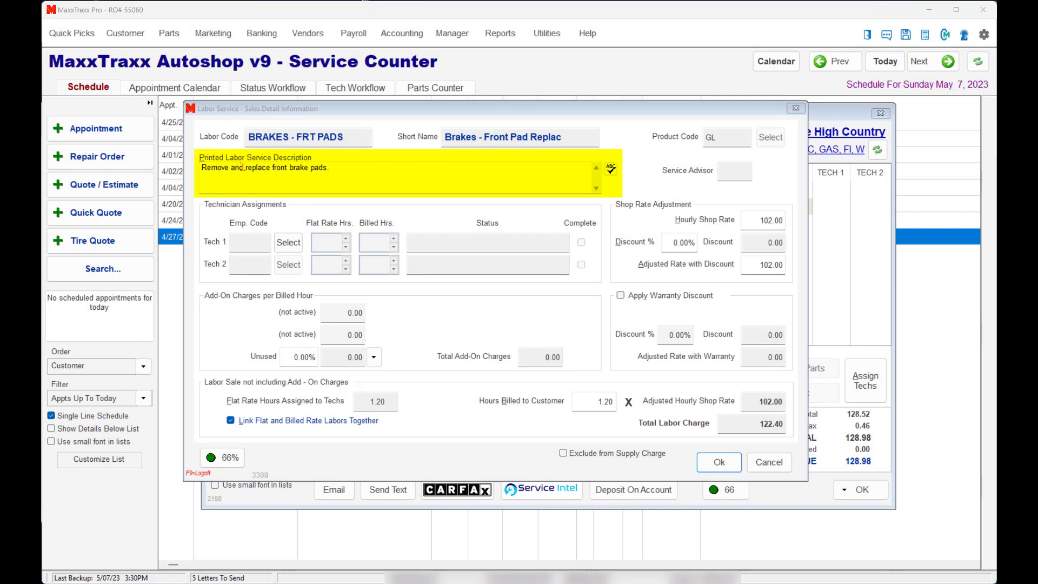
Step: Assign the first named technician in the list as Tech 1 and set the hours billed to the customer to 2.00
{"action": "left_click", "coordinate": [285, 250]}
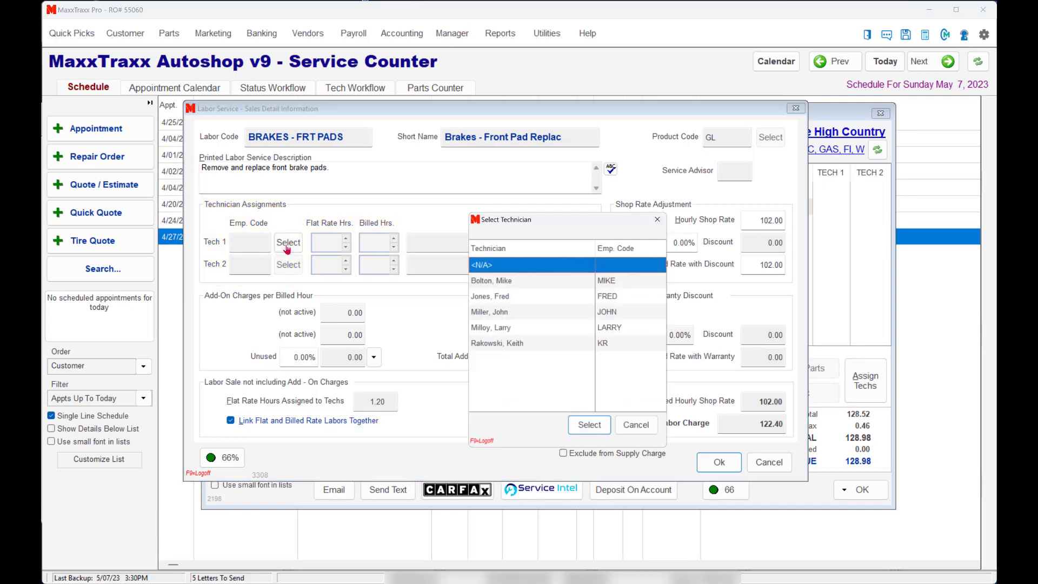
{"action": "left_click", "coordinate": [474, 279]}
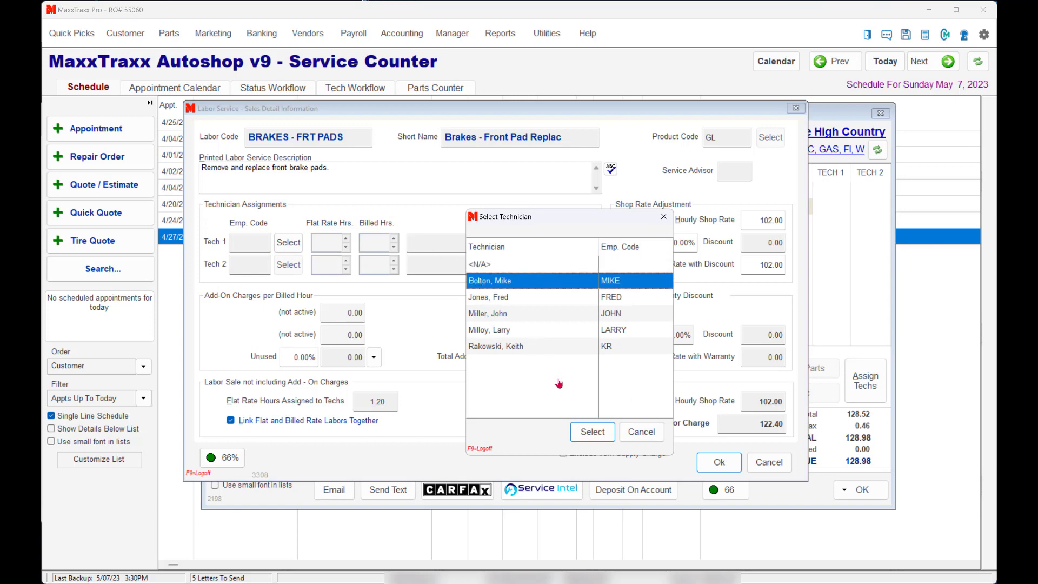
{"action": "left_click", "coordinate": [592, 431]}
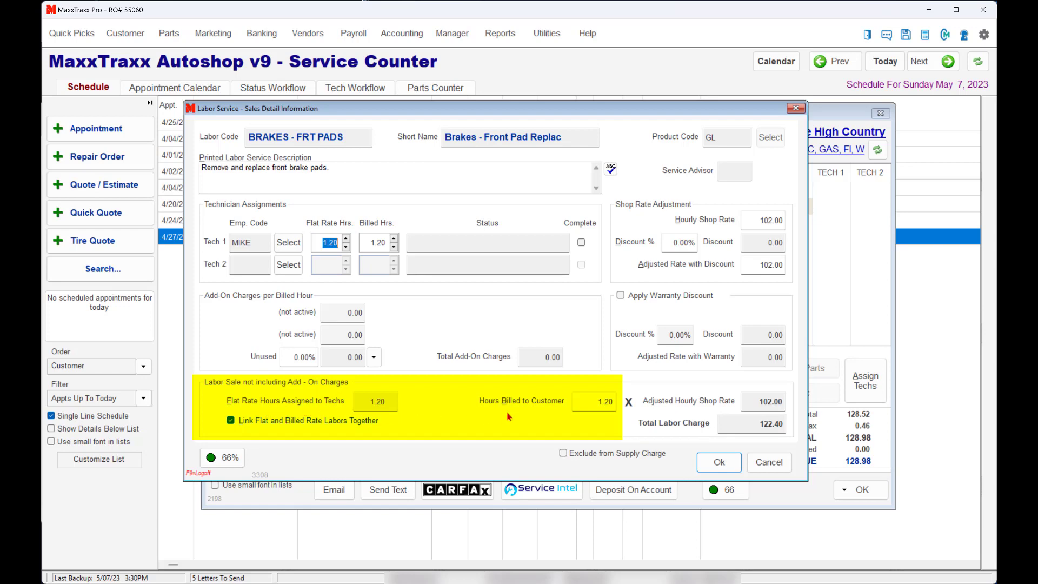
{"action": "left_click", "coordinate": [607, 401]}
{"action": "double_click", "coordinate": [607, 401]}
{"action": "type", "text": "2.00"}
{"action": "key", "text": "Tab"}
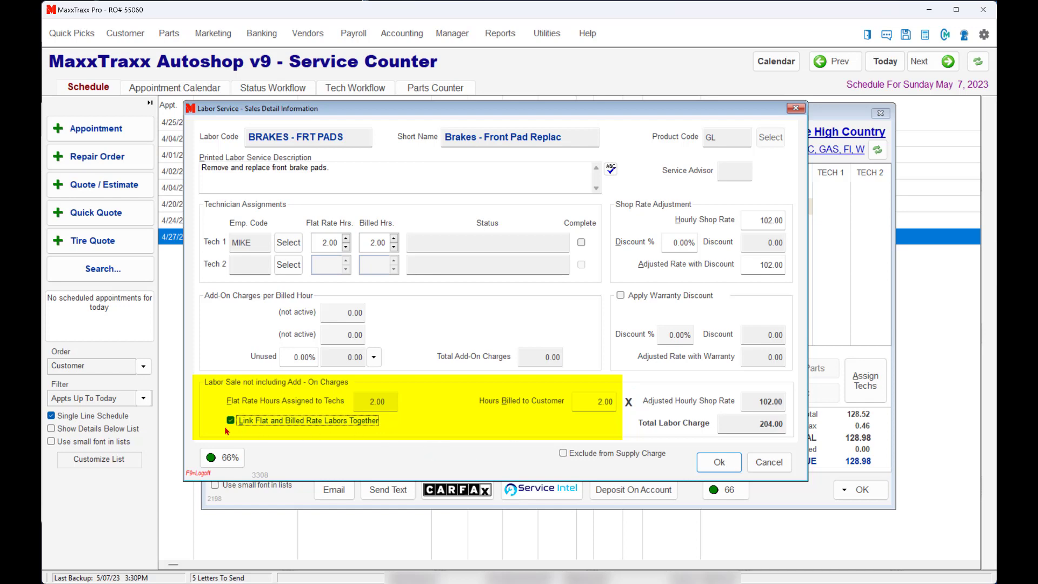
Step: Try unlinking the flat rate and billed rate hours on the front pad labor, and link them again
{"action": "left_click", "coordinate": [231, 424]}
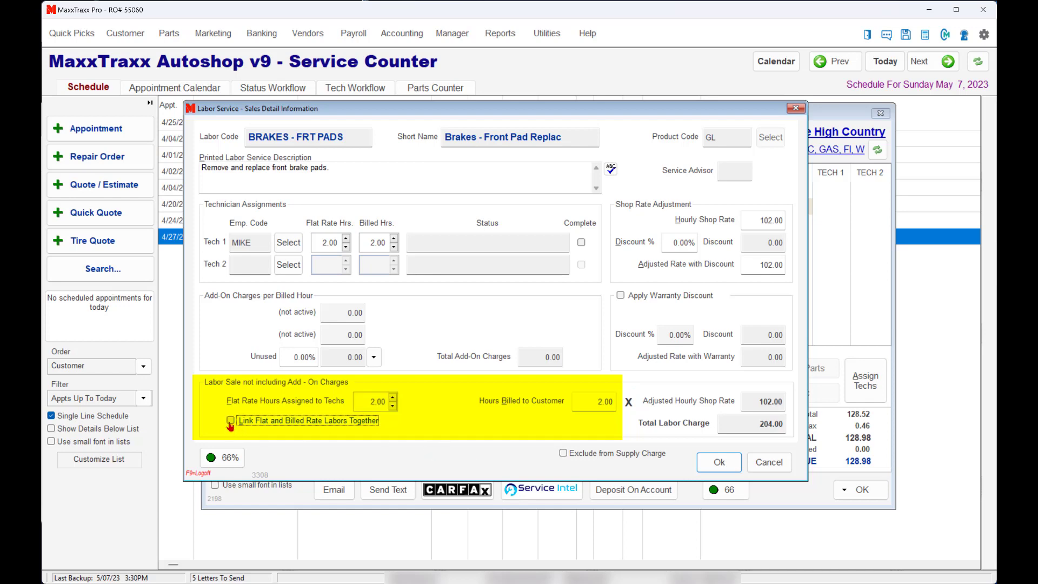
{"action": "left_click", "coordinate": [231, 424]}
{"action": "left_click", "coordinate": [230, 424]}
{"action": "left_click", "coordinate": [231, 424]}
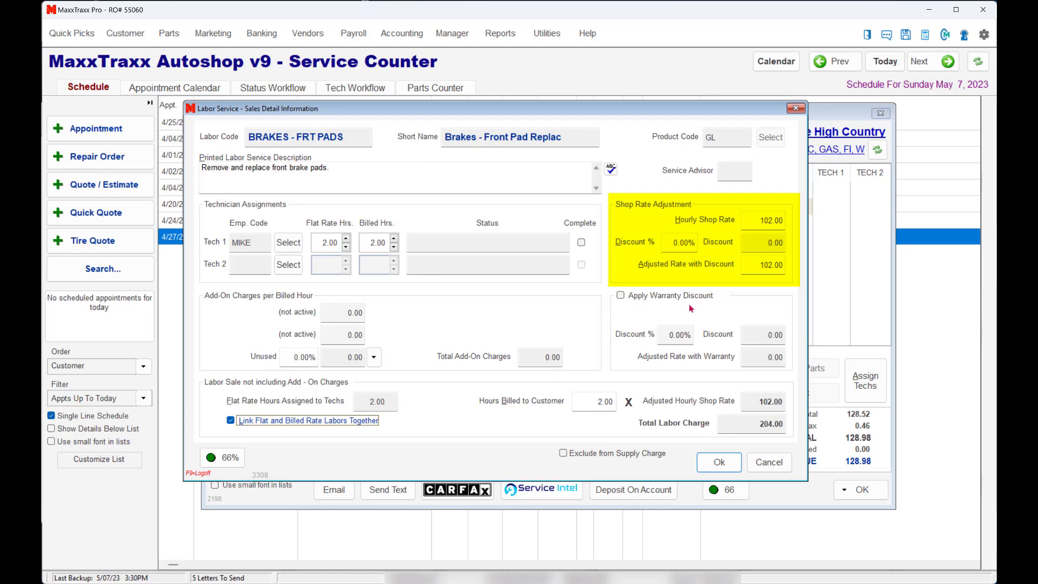
Step: Try the warranty discount on the front pad labor, remove it, and save the labor line to the repair order
{"action": "left_click", "coordinate": [620, 296]}
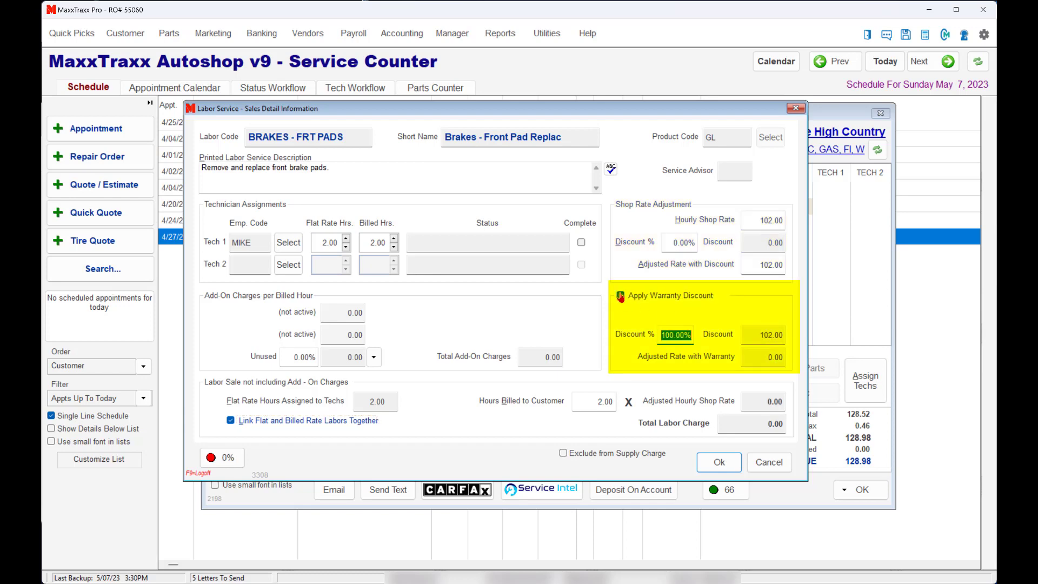
{"action": "left_click", "coordinate": [620, 296]}
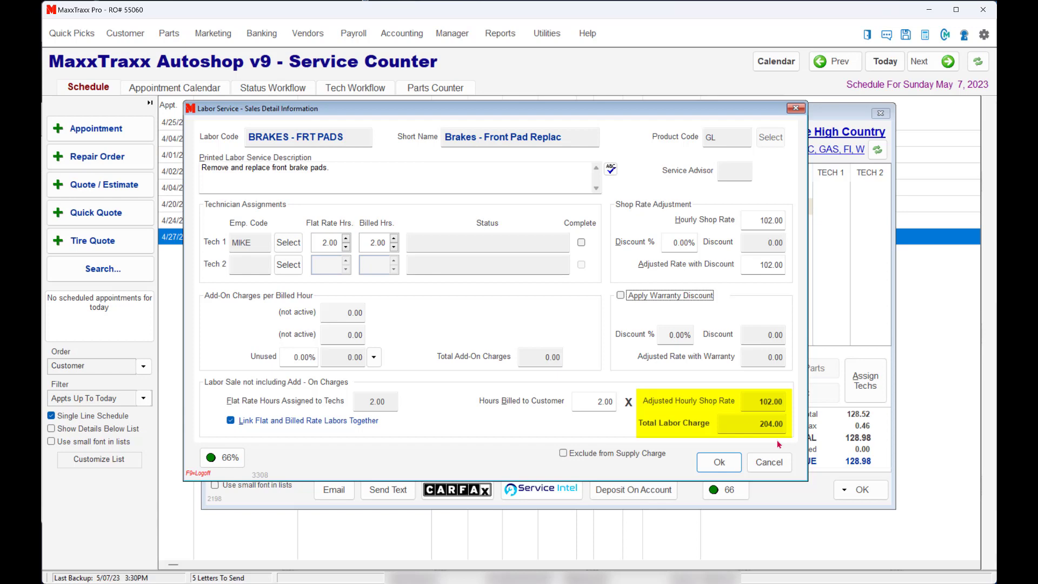
{"action": "left_click", "coordinate": [719, 462]}
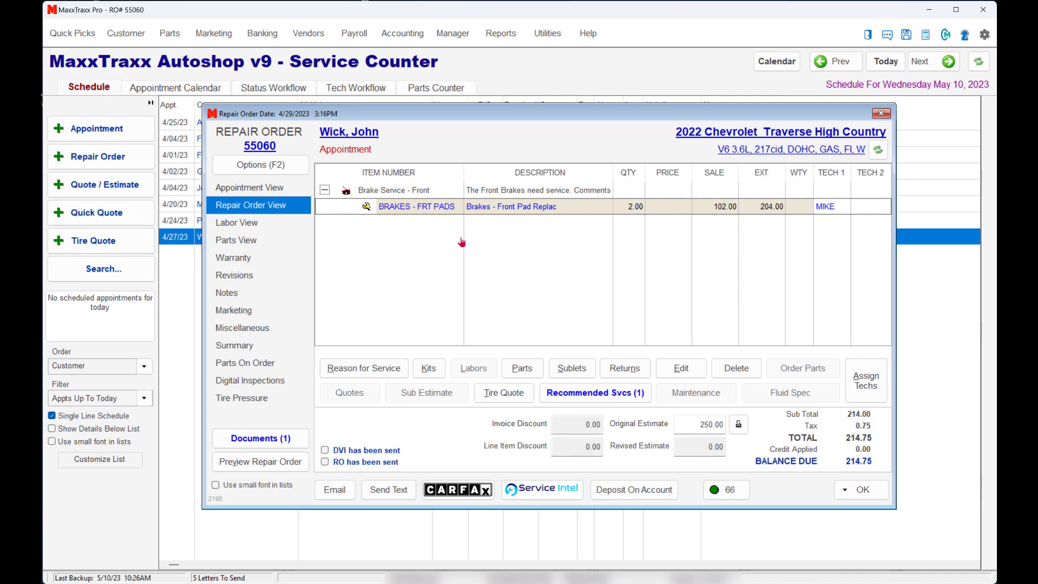
Step: View the shop's own part list as a source for the front brake parts, and close it without selecting a part
{"action": "left_click", "coordinate": [517, 374]}
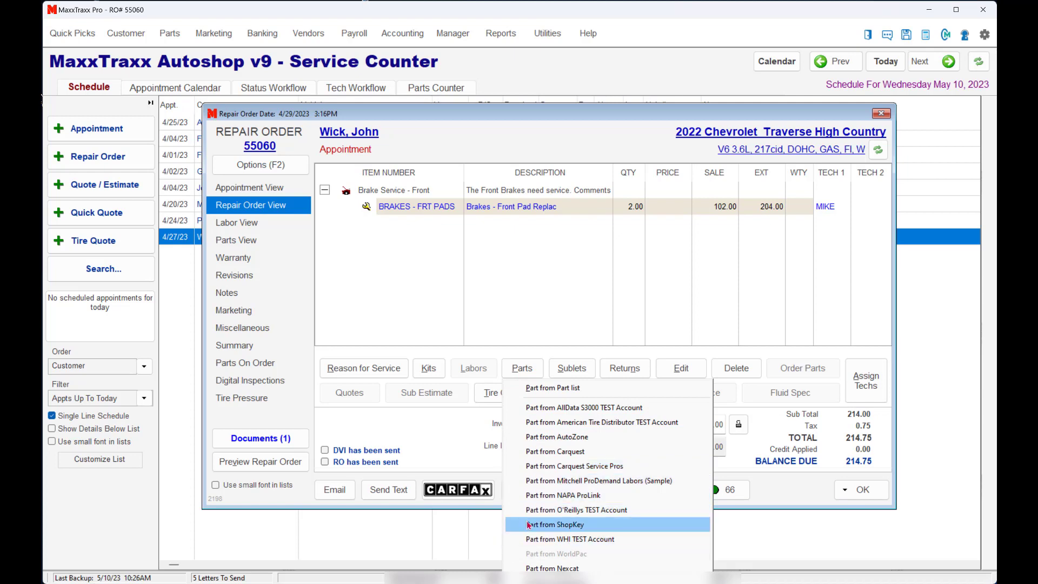
{"action": "left_click", "coordinate": [548, 389]}
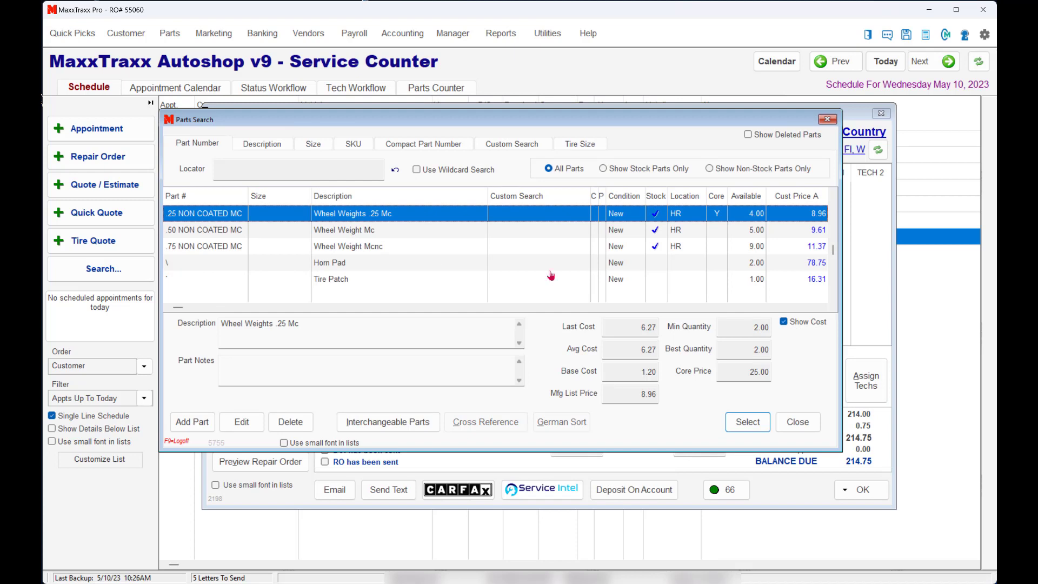
{"action": "left_click", "coordinate": [792, 426]}
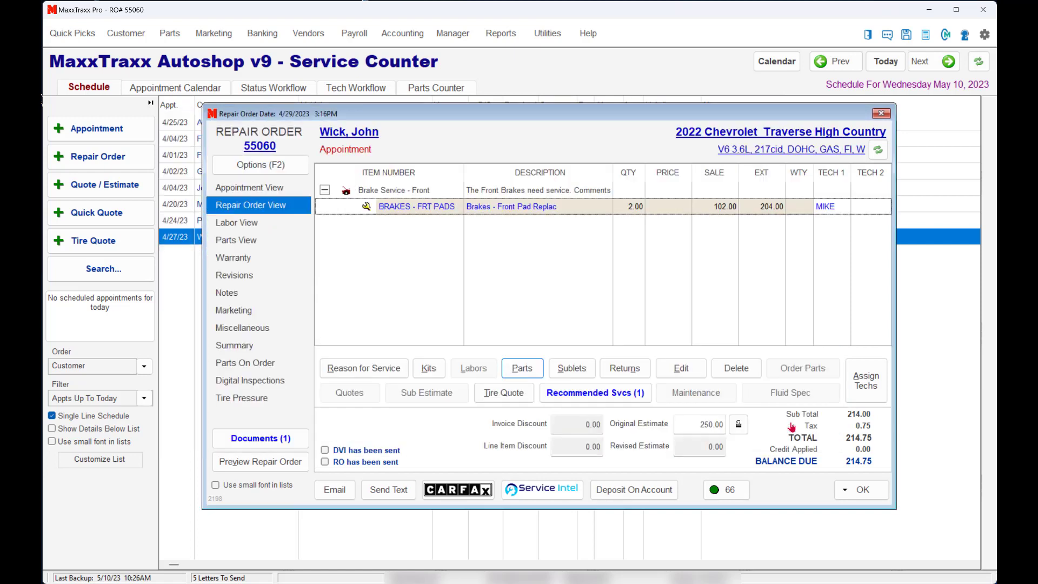
Step: Open the O'Reillys TEST Account parts catalog for the front pad labor, confirming the 2022 Chevrolet Traverse High Country as the correct vehicle
{"action": "left_click", "coordinate": [522, 369]}
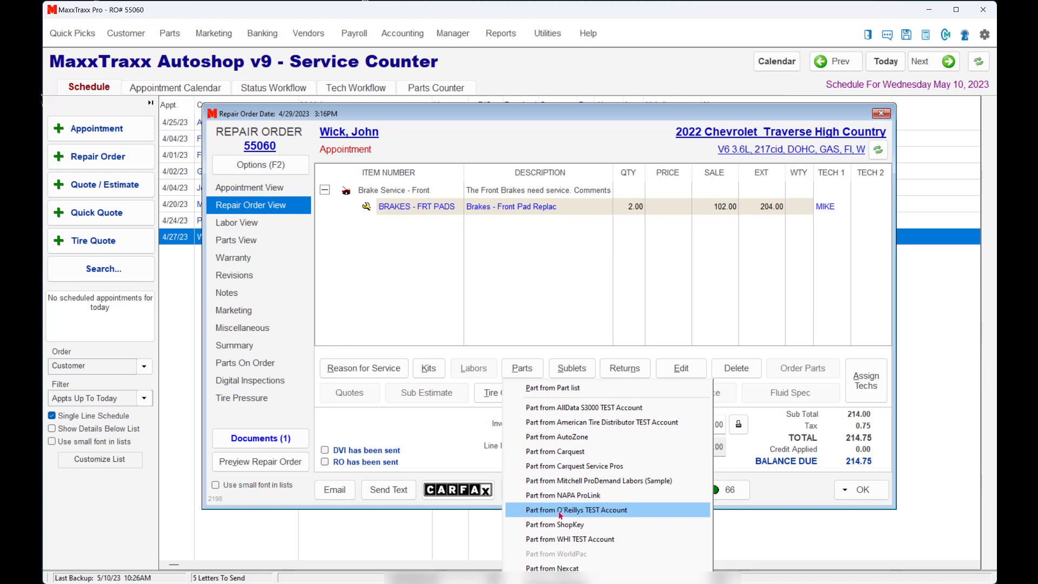
{"action": "left_click", "coordinate": [559, 512]}
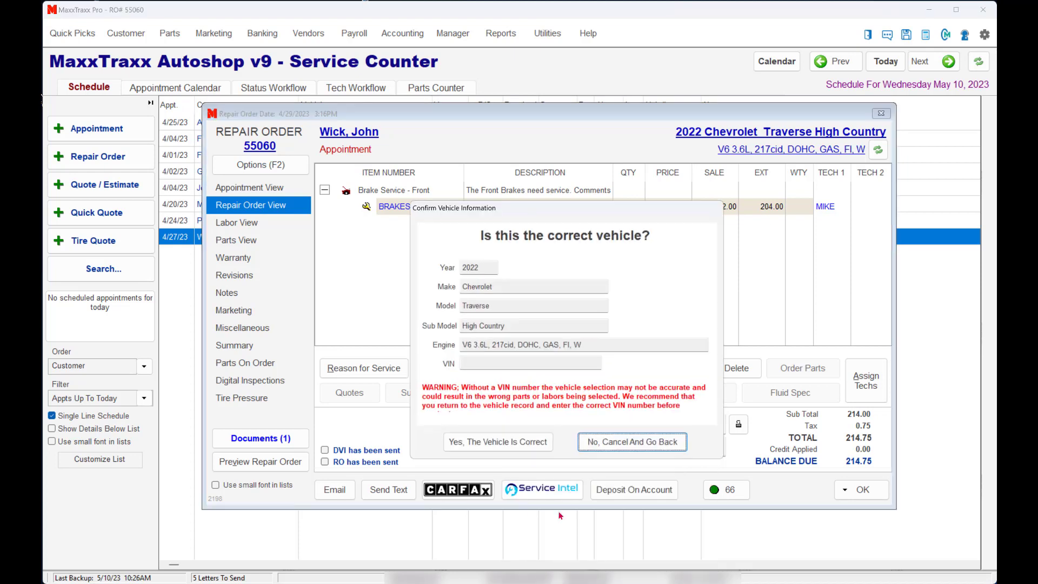
{"action": "left_click", "coordinate": [546, 457]}
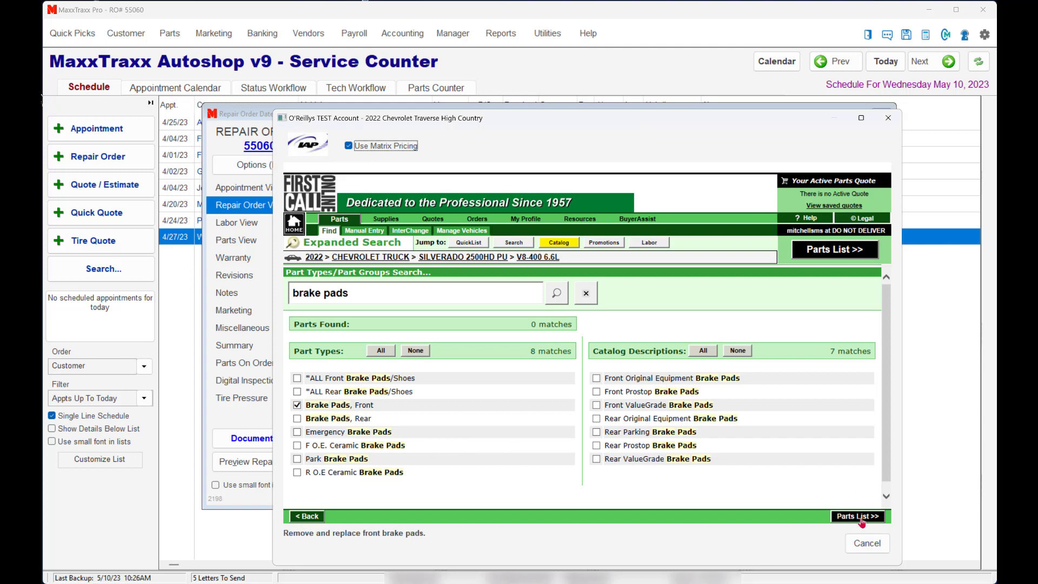
Step: List the front brake pads, add the EBC DP43126R Front Premium Organic Pads to the quote, and transfer it to the repair order
{"action": "left_click", "coordinate": [861, 520]}
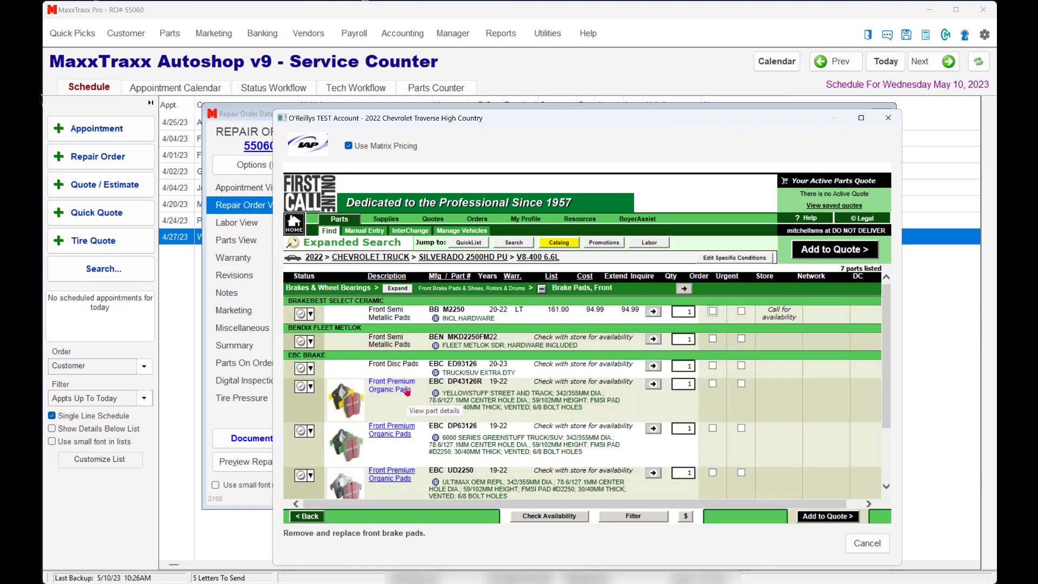
{"action": "left_click", "coordinate": [713, 383]}
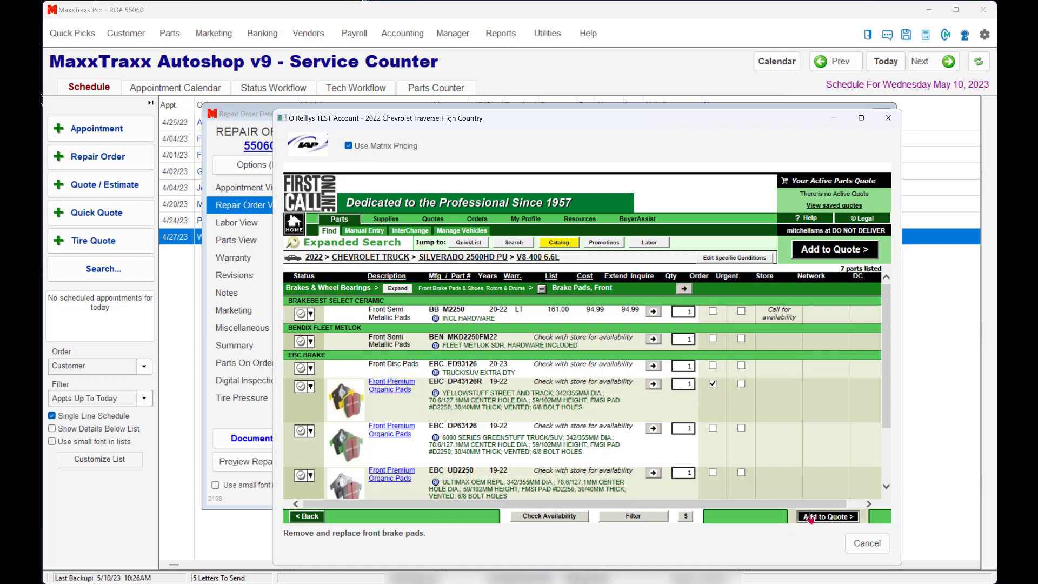
{"action": "left_click", "coordinate": [811, 517]}
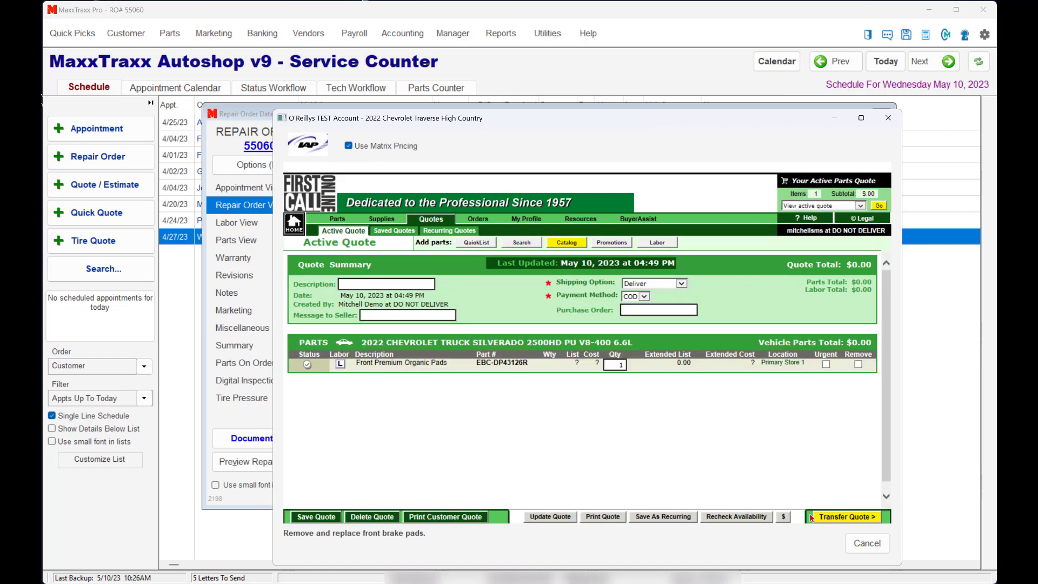
{"action": "left_click", "coordinate": [818, 516]}
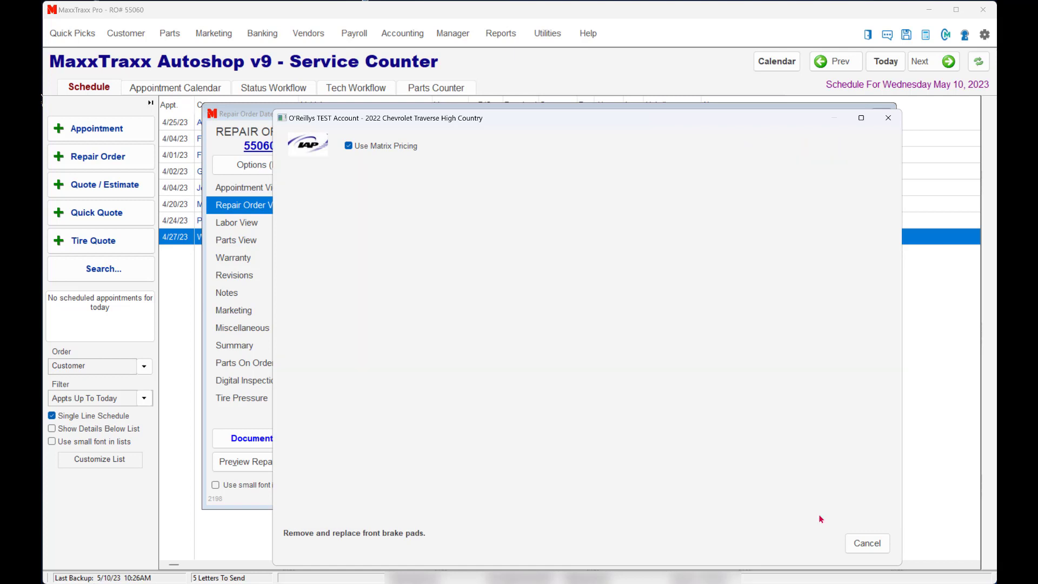
Step: Check the DP43126R Front Premium Organic Pads line under the BRAKES - FRT PADS labor on the repair order
{"action": "left_click", "coordinate": [422, 230]}
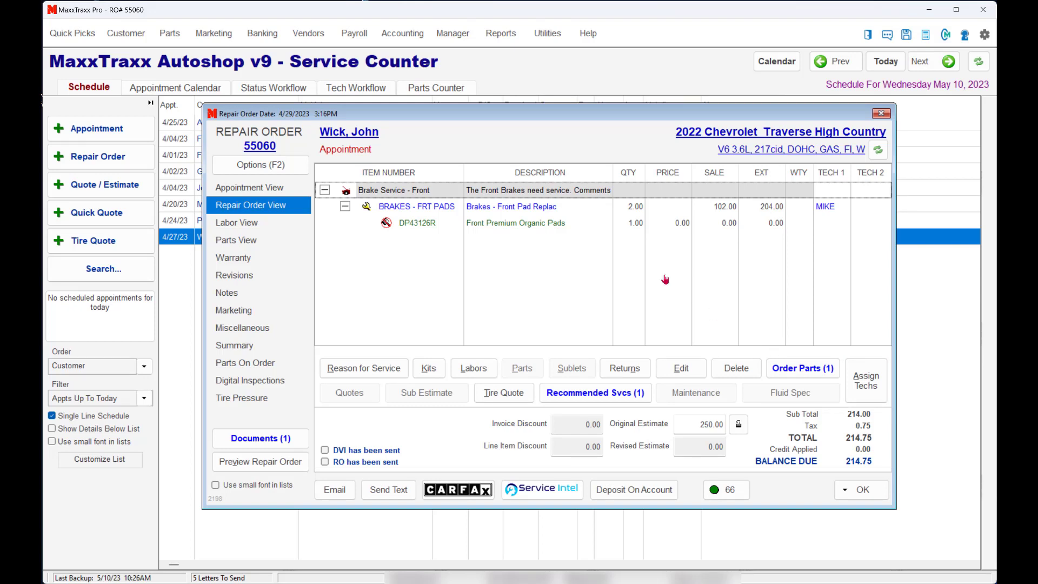
{"action": "left_click", "coordinate": [396, 210]}
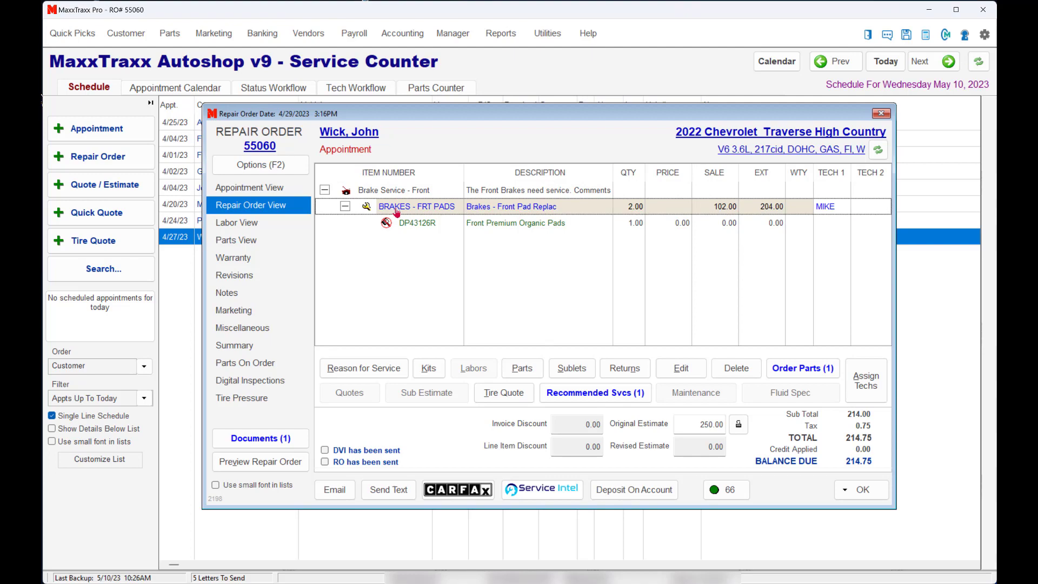
{"action": "left_click", "coordinate": [407, 227]}
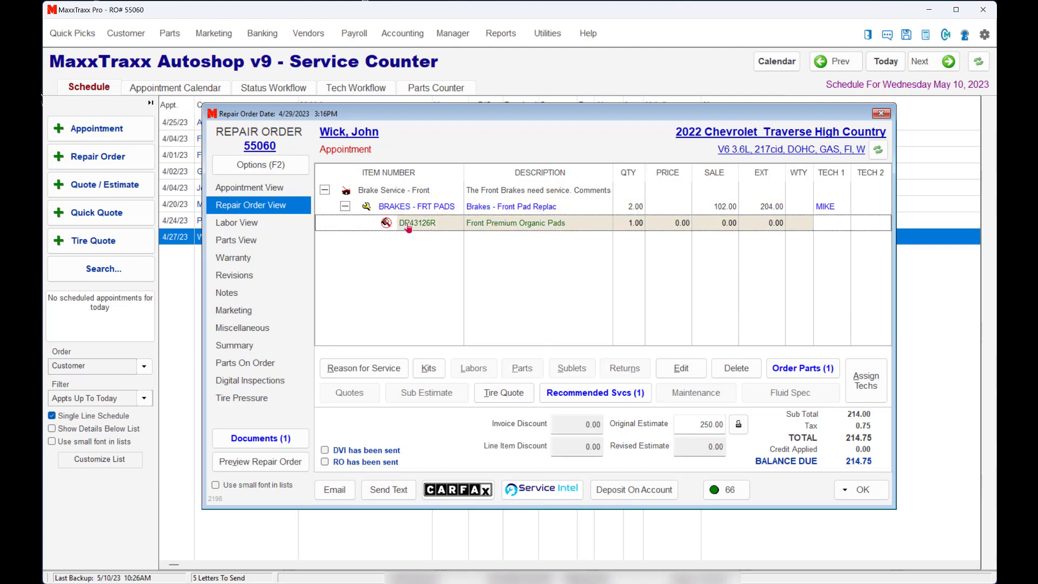